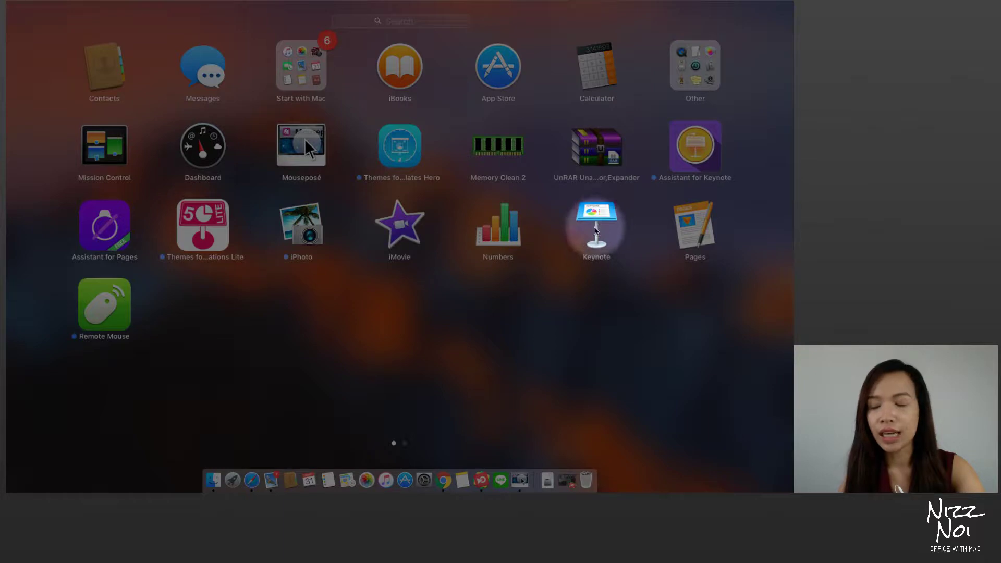
# Step: Launch Keynote and browse iCloud Drive in its Open dialog
pyautogui.click(597, 225)
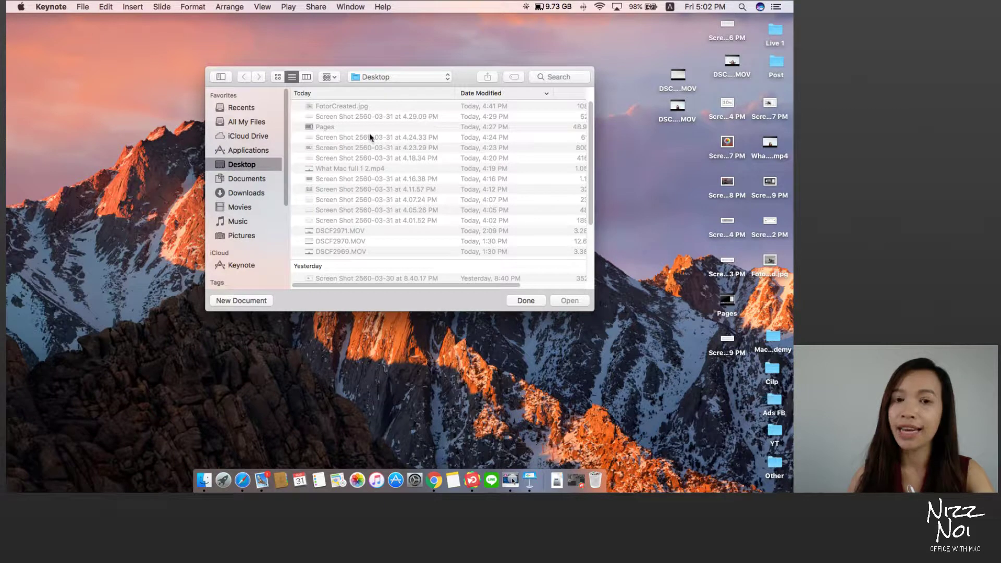
pyautogui.click(245, 137)
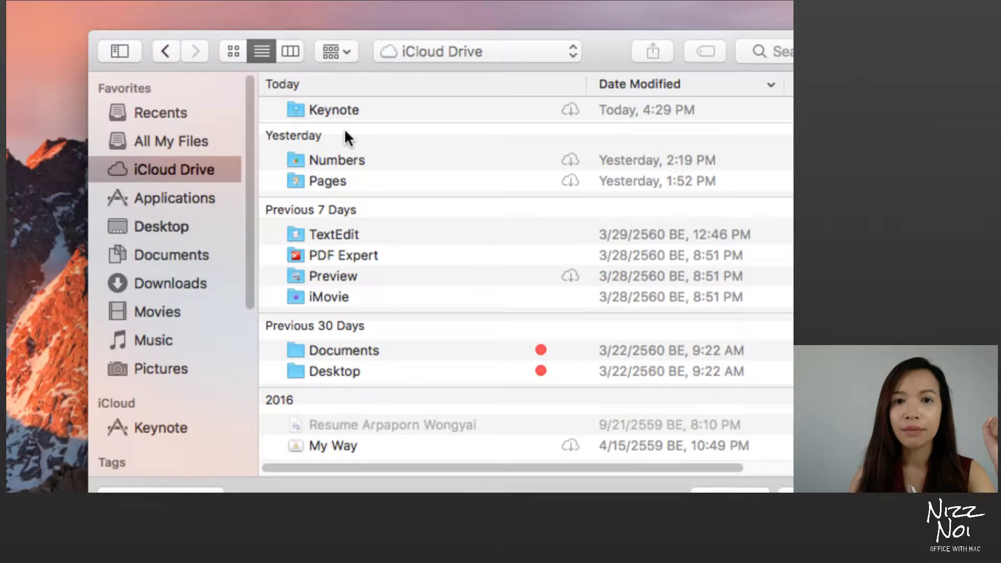
# Step: Open the 'Mac academy Detail' presentation from iCloud Drive's Keynote folder, keeping its original name
pyautogui.doubleClick(344, 110)
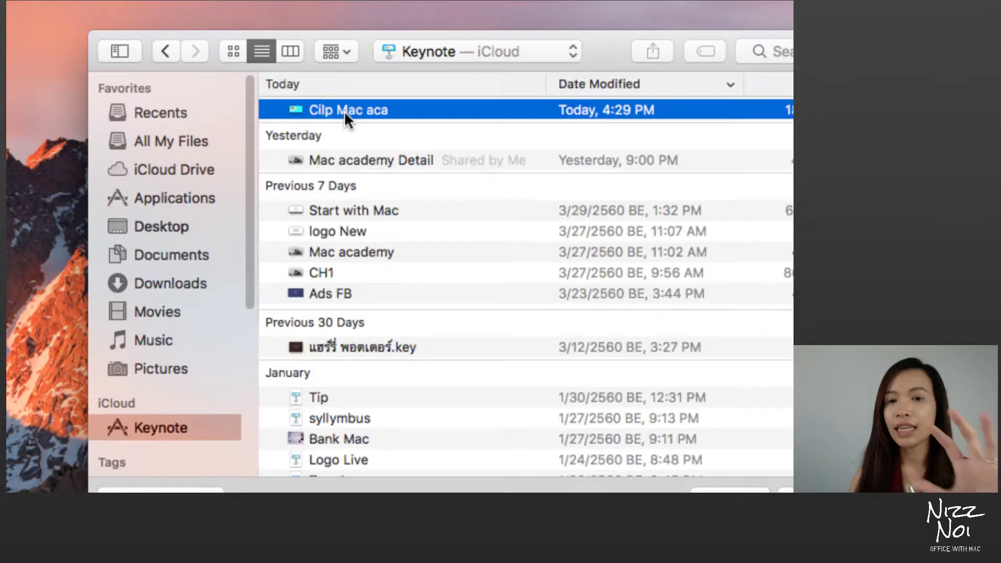
pyautogui.click(347, 155)
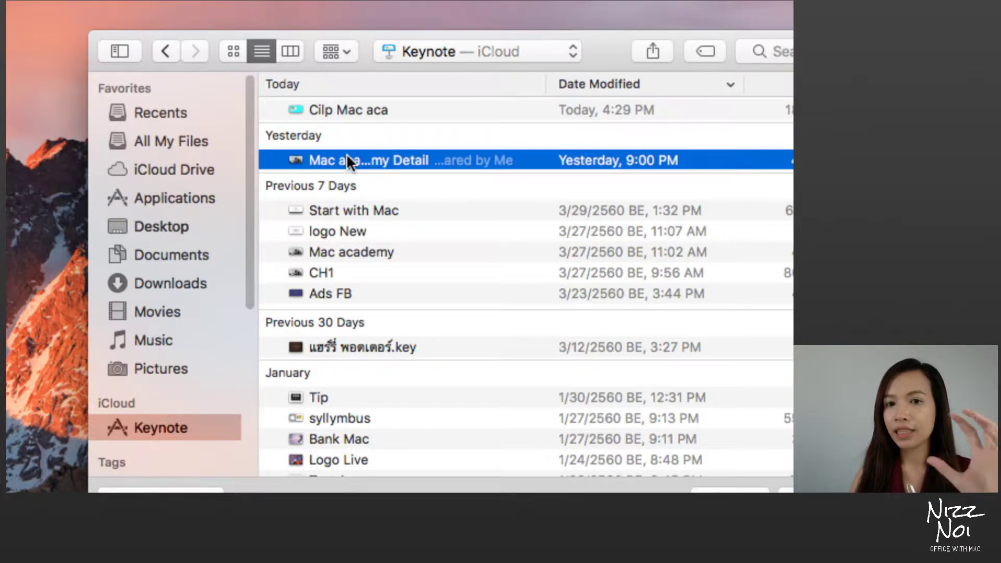
pyautogui.click(346, 157)
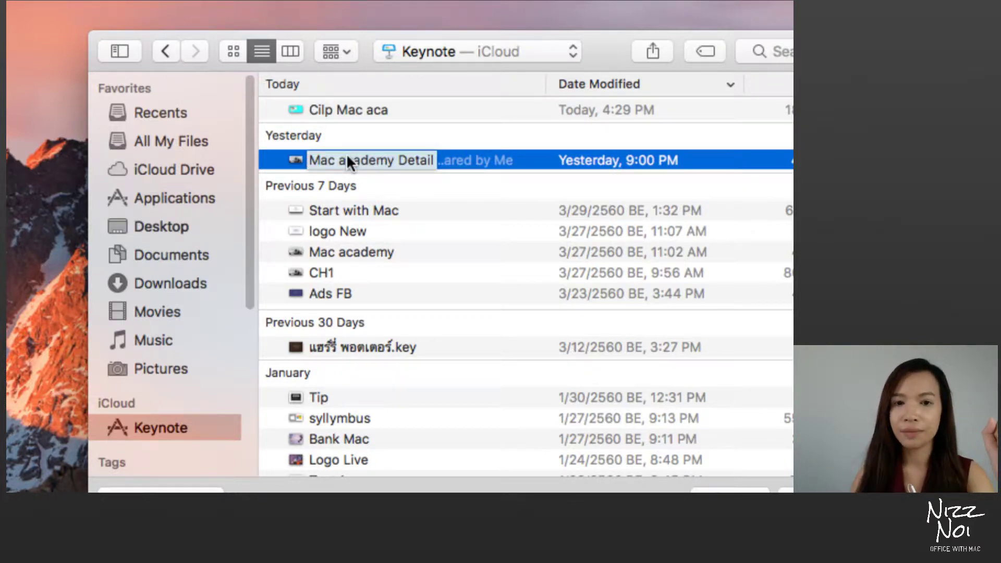
pyautogui.press('Return')
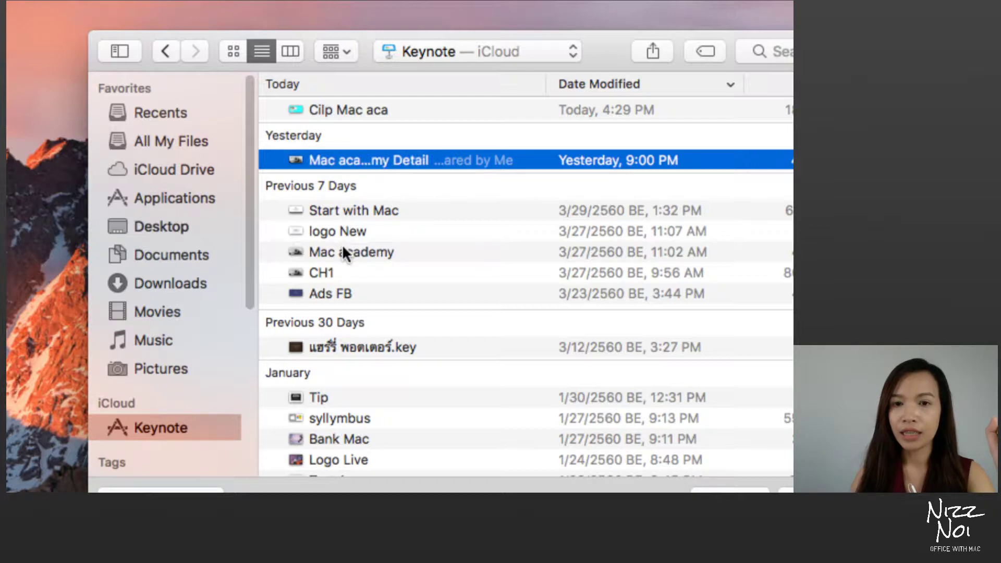
pyautogui.doubleClick(347, 161)
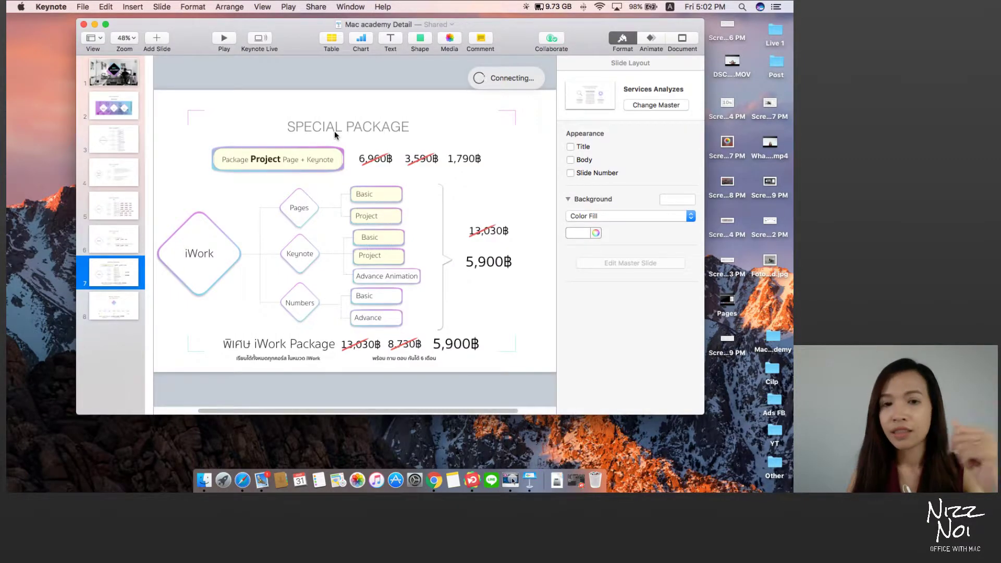
# Step: Select slide 1, the Mac Academy title slide, then close the Mac academy Detail window
pyautogui.click(120, 85)
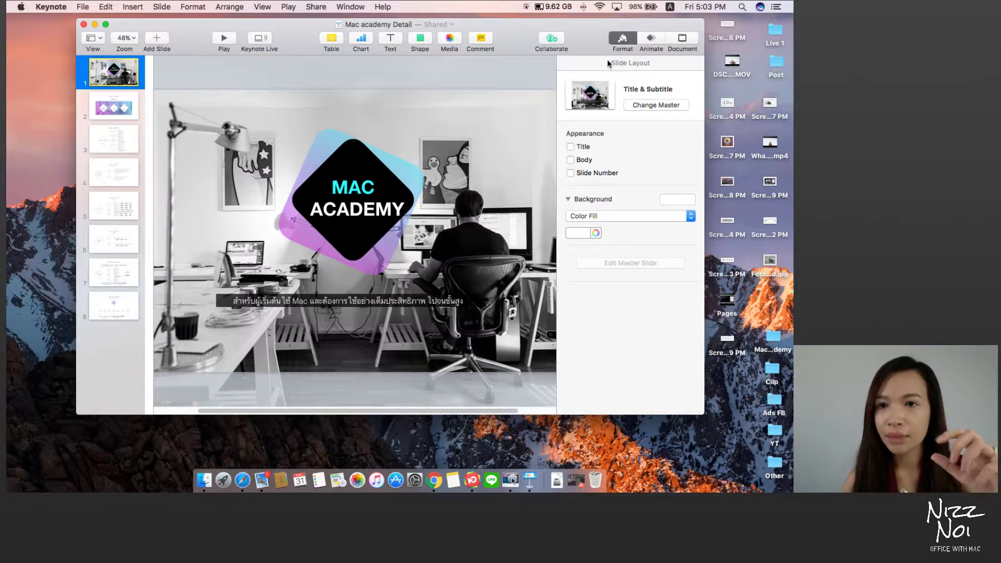
pyautogui.click(84, 24)
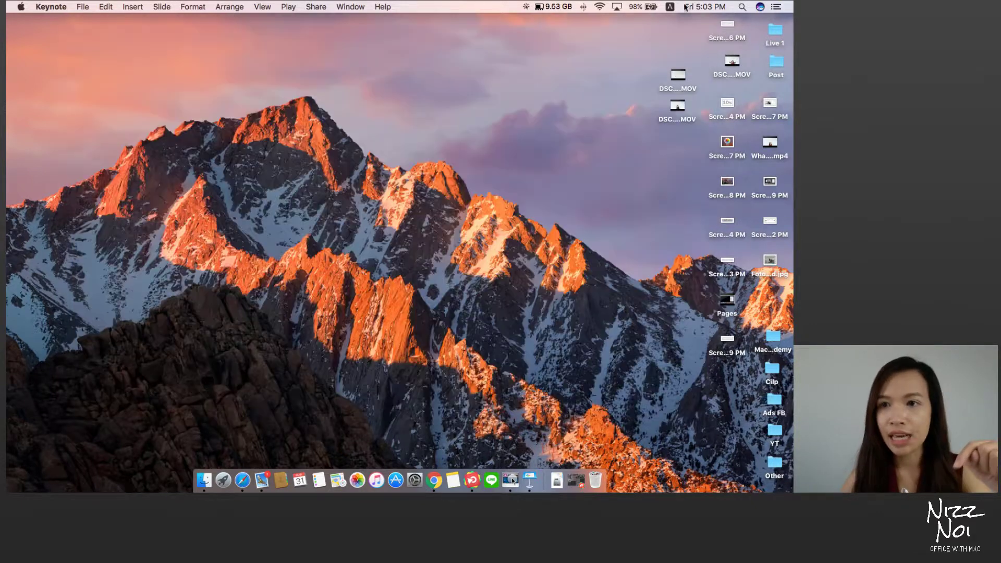
# Step: Open a Finder window and navigate to the Keynote folder in iCloud Drive
pyautogui.doubleClick(780, 34)
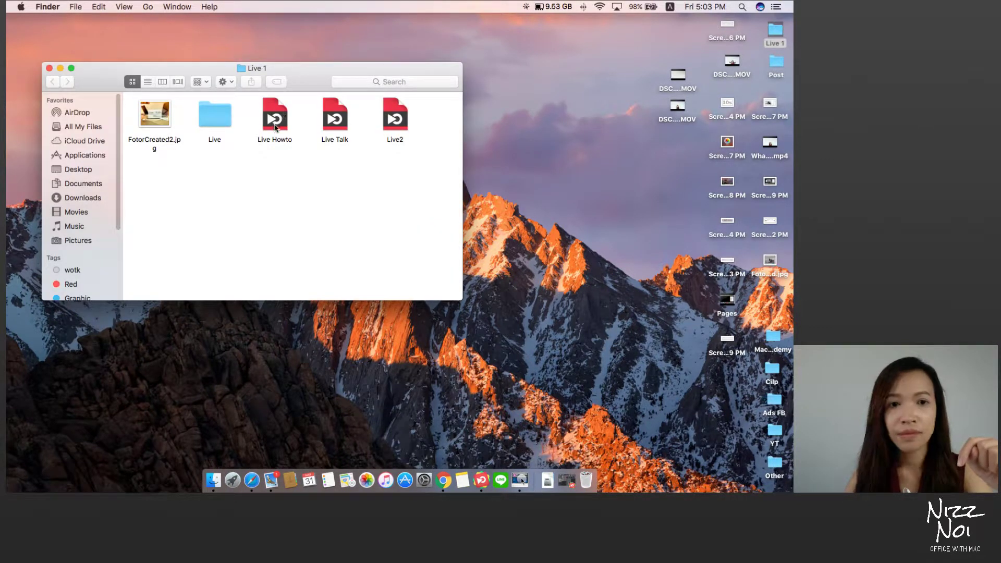
pyautogui.click(81, 144)
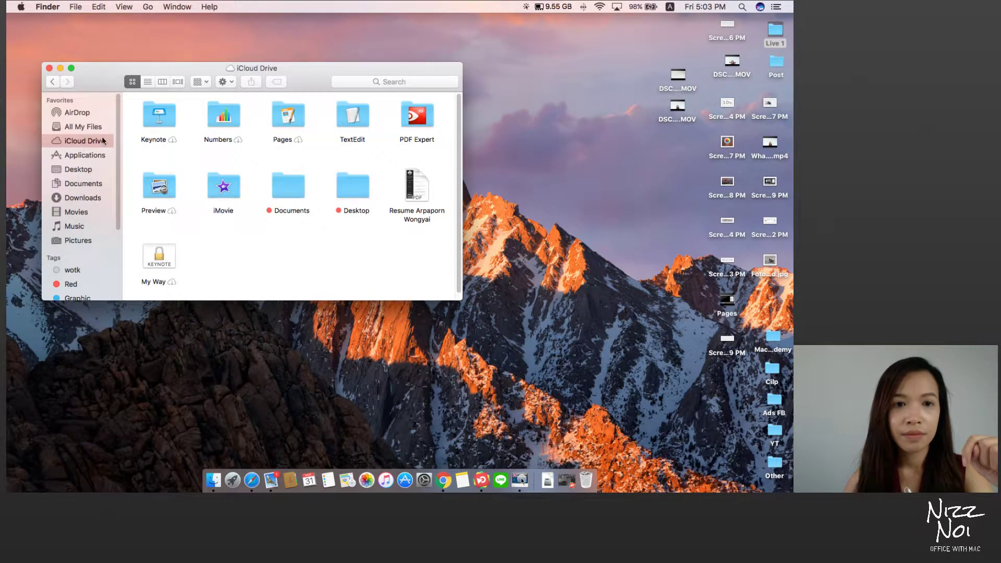
pyautogui.click(161, 116)
pyautogui.doubleClick(161, 117)
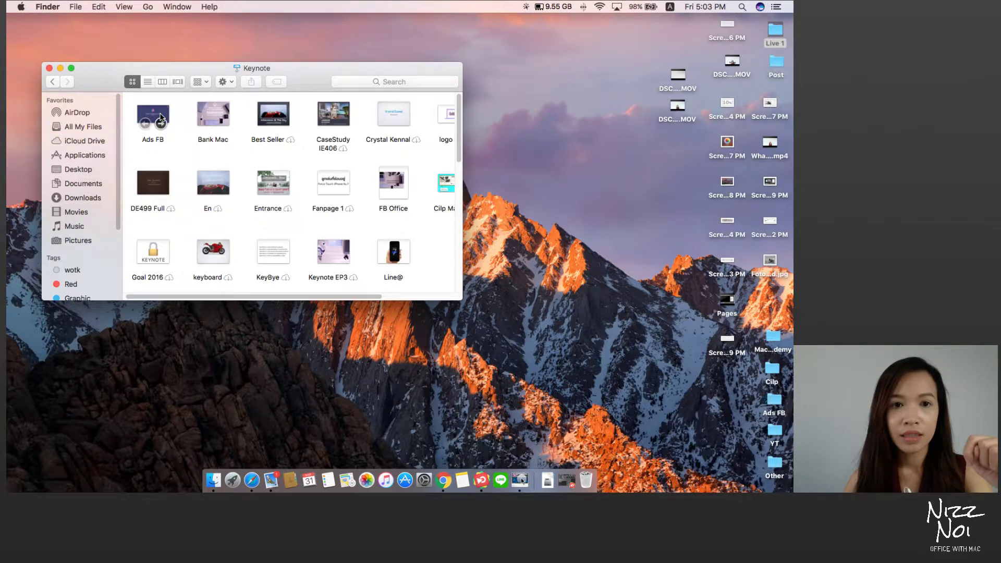
# Step: Enlarge the Finder window to list presentations like Mac academy, Live Show, Goal 2016 and Test 1
pyautogui.hscroll(1, 223, 298)
pyautogui.moveTo(223, 298); pyautogui.dragTo(201, 302)
pyautogui.scroll(-5, 206, 232)
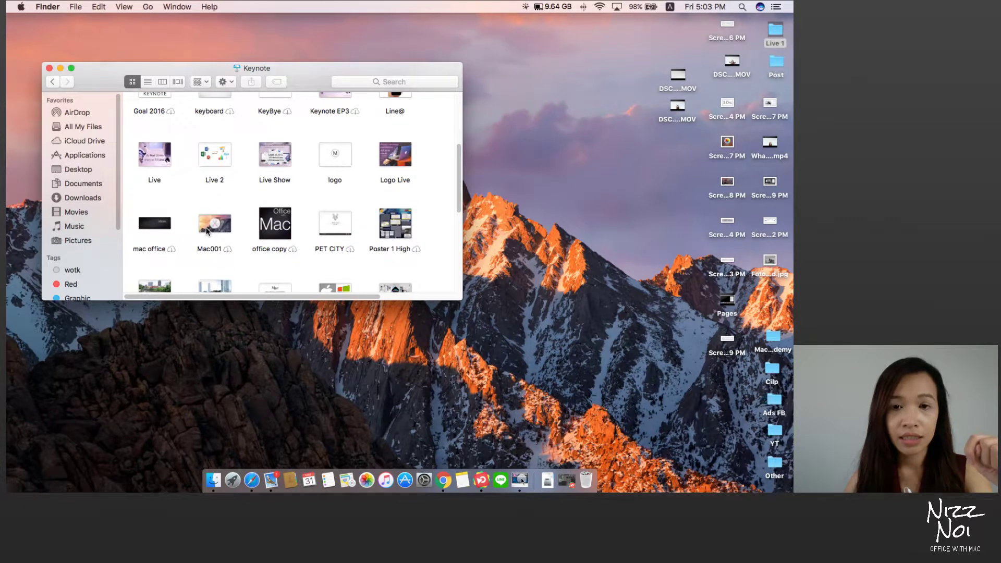
pyautogui.scroll(-2, 207, 231)
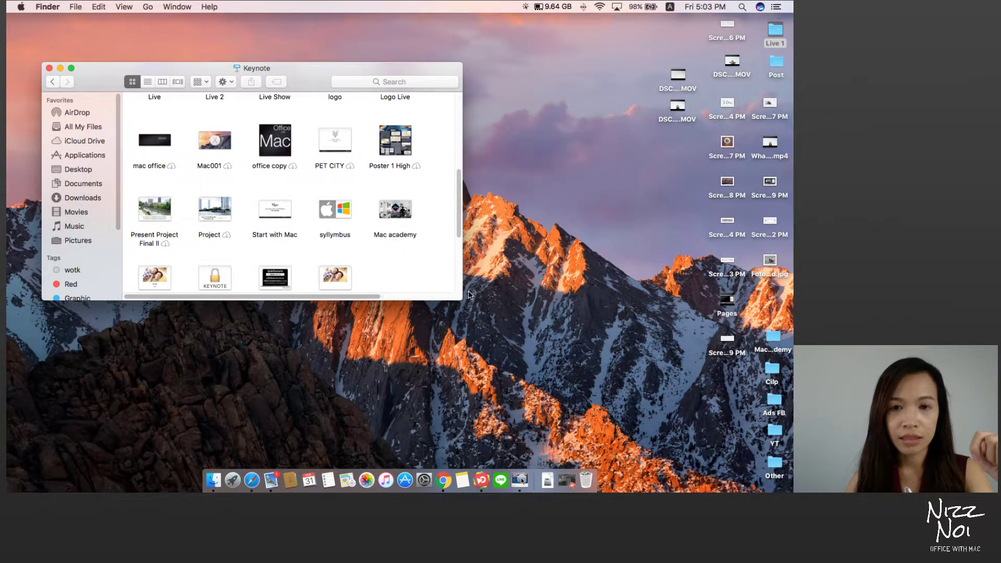
pyautogui.moveTo(463, 300); pyautogui.dragTo(614, 440)
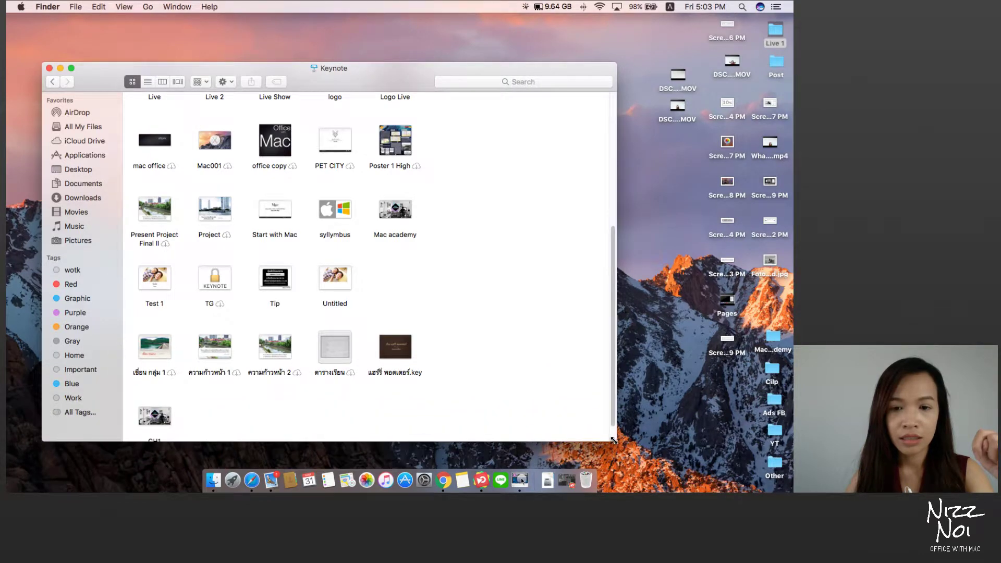
pyautogui.scroll(5, 480, 393)
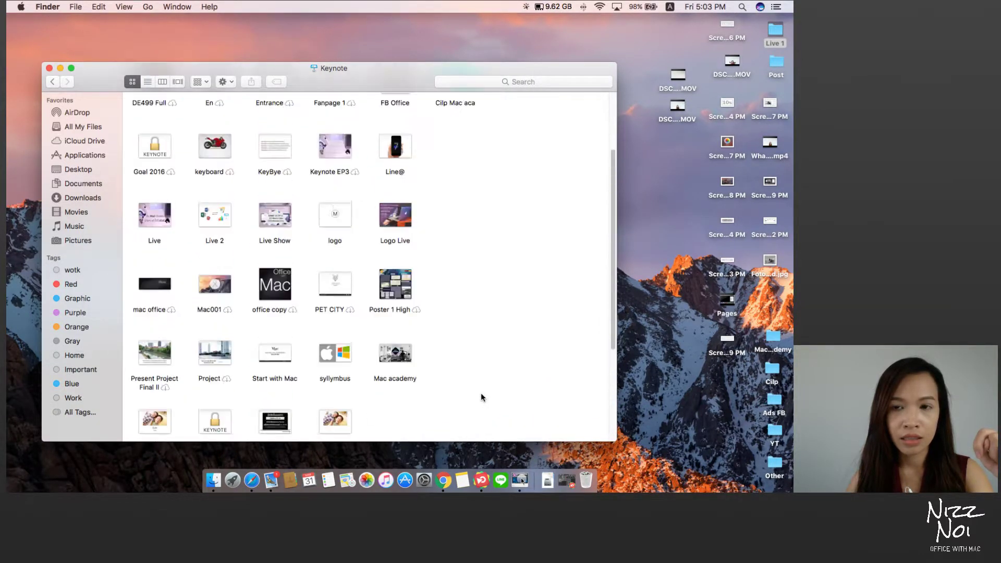
pyautogui.scroll(4, 481, 395)
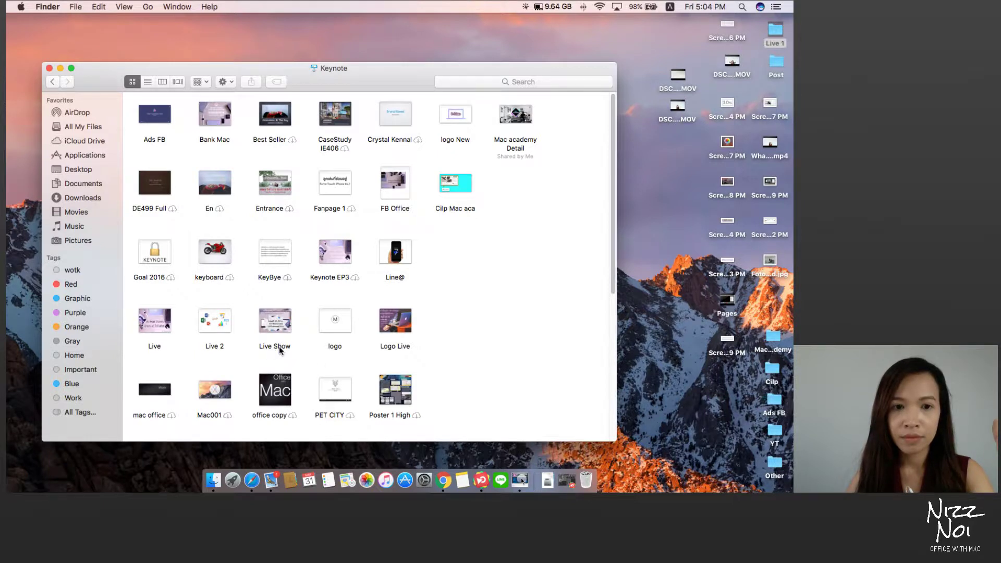
# Step: Open the Live Show presentation, close the Finder window, and reposition the Keynote window
pyautogui.doubleClick(279, 346)
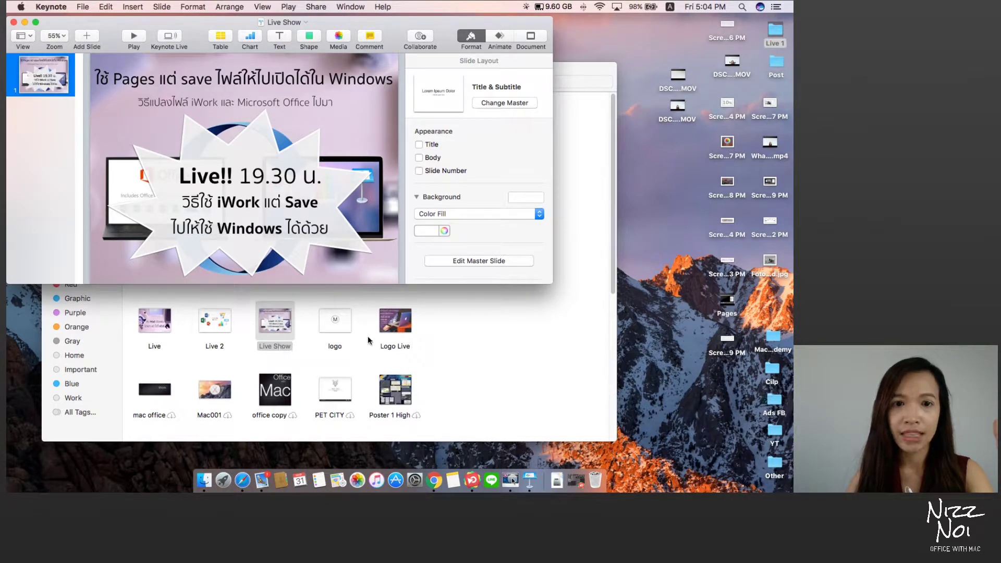
pyautogui.click(480, 333)
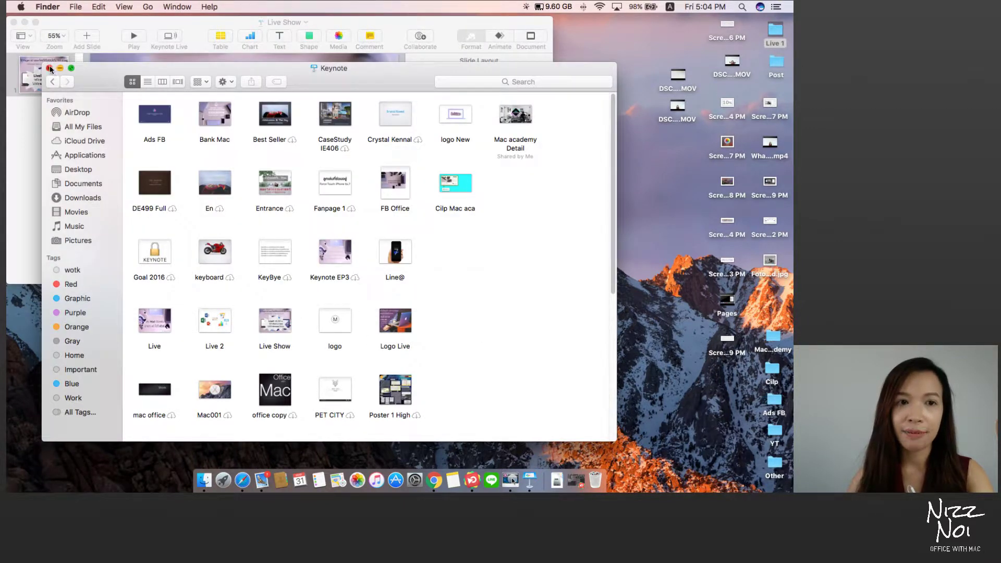
pyautogui.click(50, 68)
pyautogui.moveTo(104, 21); pyautogui.dragTo(167, 36)
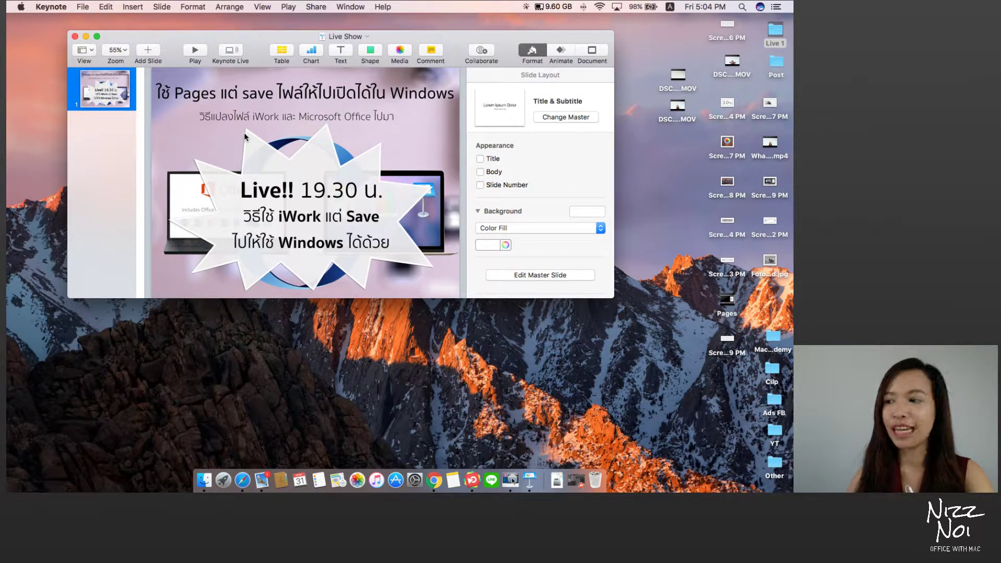
# Step: Inspect the Live!! 19.30 text box, background picture and starburst, then go full screen
pyautogui.click(240, 172)
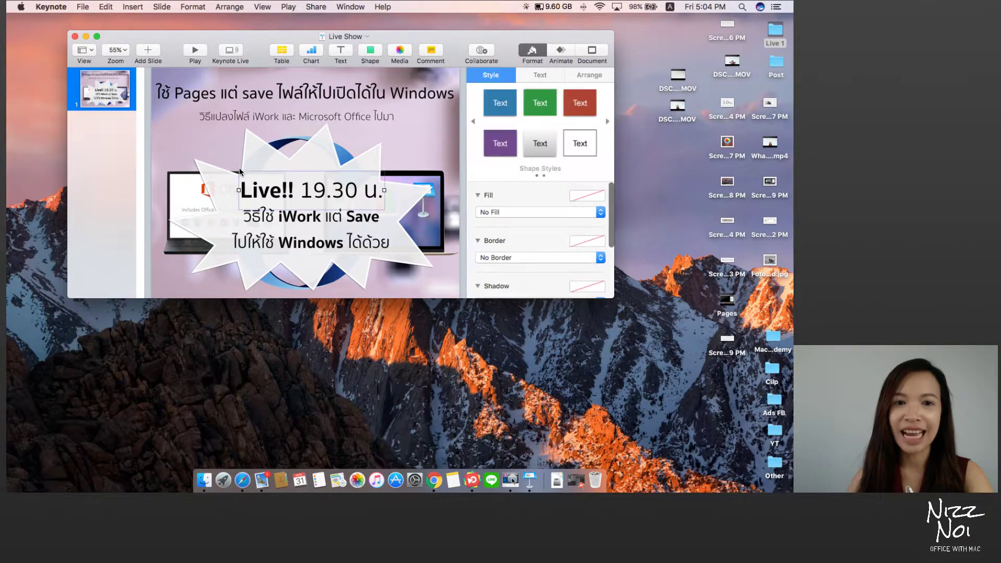
pyautogui.click(210, 212)
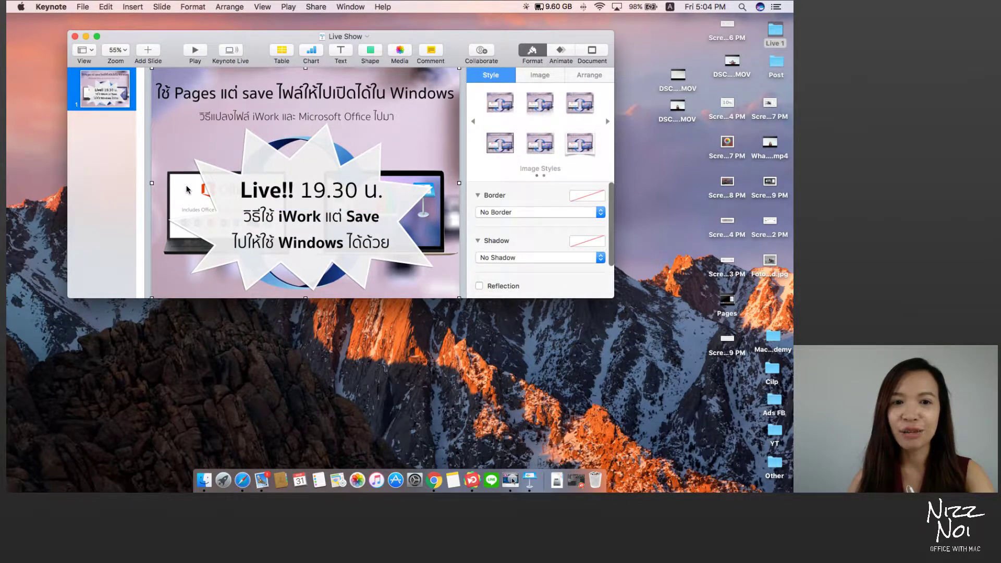
pyautogui.press('Tab')
pyautogui.click(463, 212)
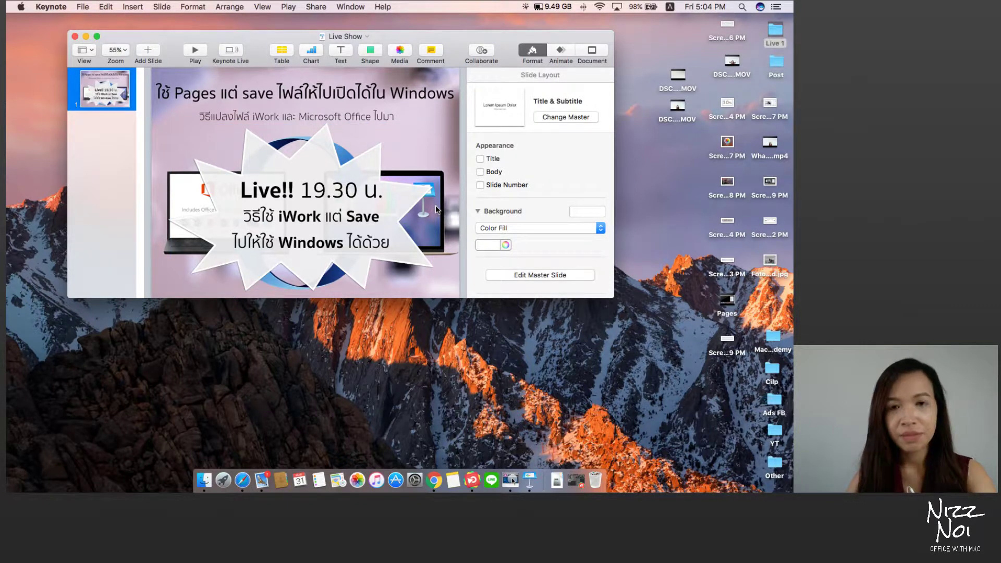
pyautogui.click(96, 36)
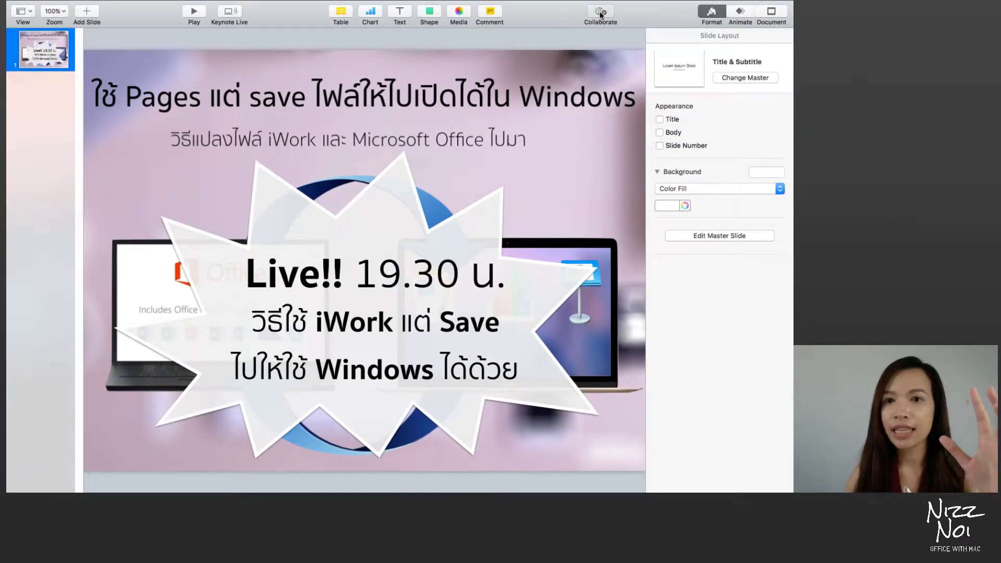
# Step: Start inviting collaborators to Live Show and expand the Share Options settings
pyautogui.click(601, 15)
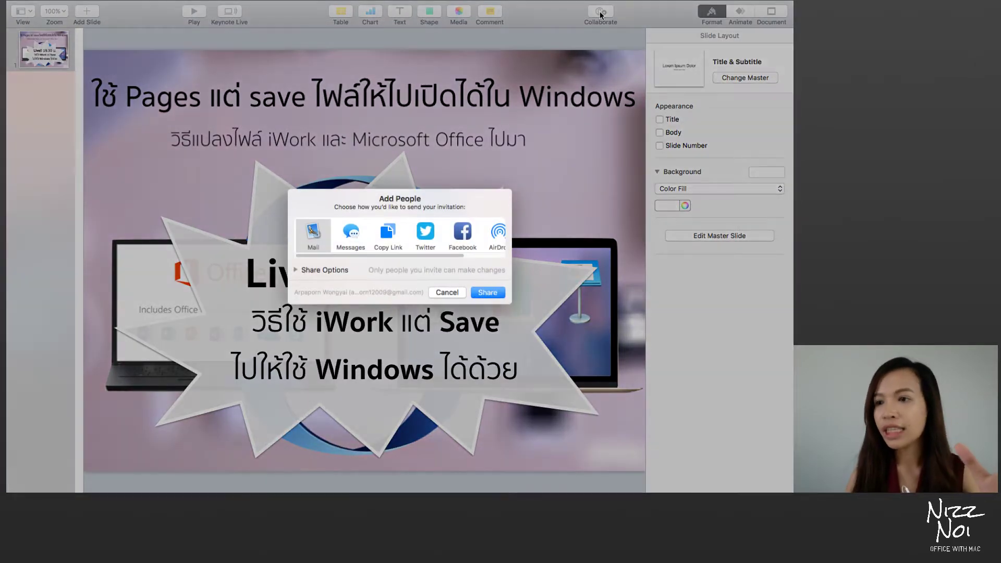
pyautogui.moveTo(373, 257)
pyautogui.mouseDown()
pyautogui.moveTo(420, 259)
pyautogui.moveTo(361, 260)
pyautogui.mouseUp()
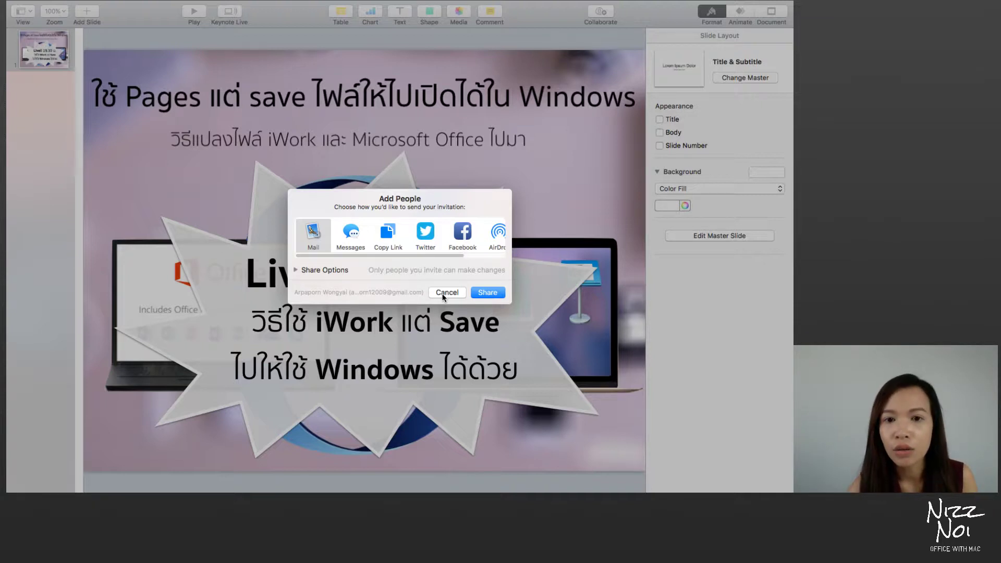
pyautogui.click(329, 270)
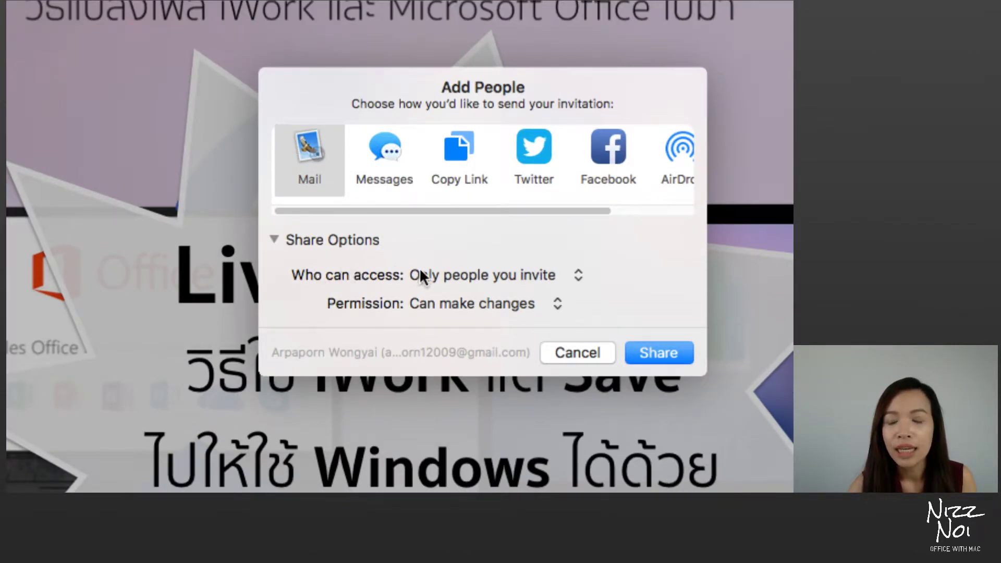
# Step: Set Who can access to 'Anyone with the link' and Permission to 'View only'
pyautogui.click(438, 277)
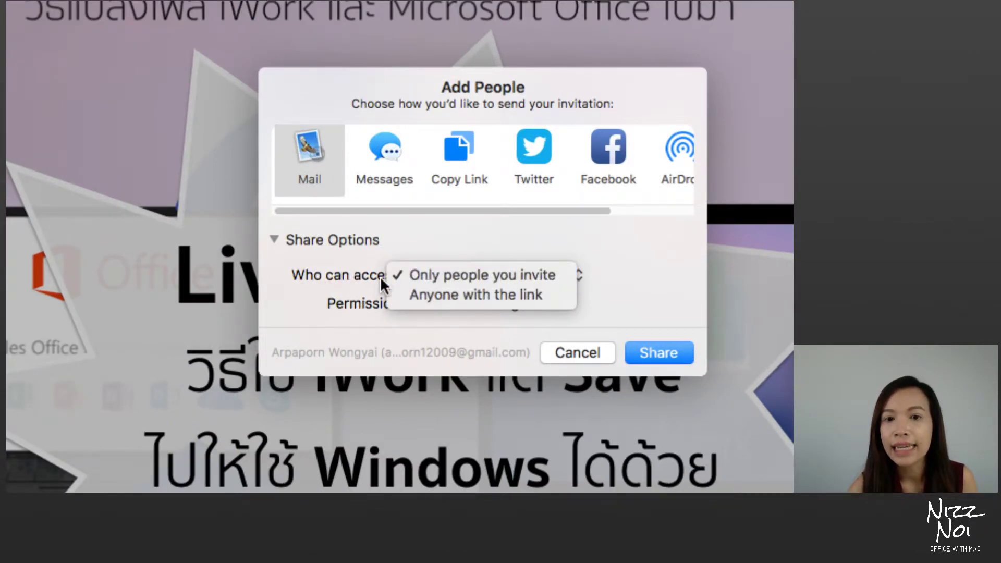
pyautogui.click(380, 276)
pyautogui.click(458, 277)
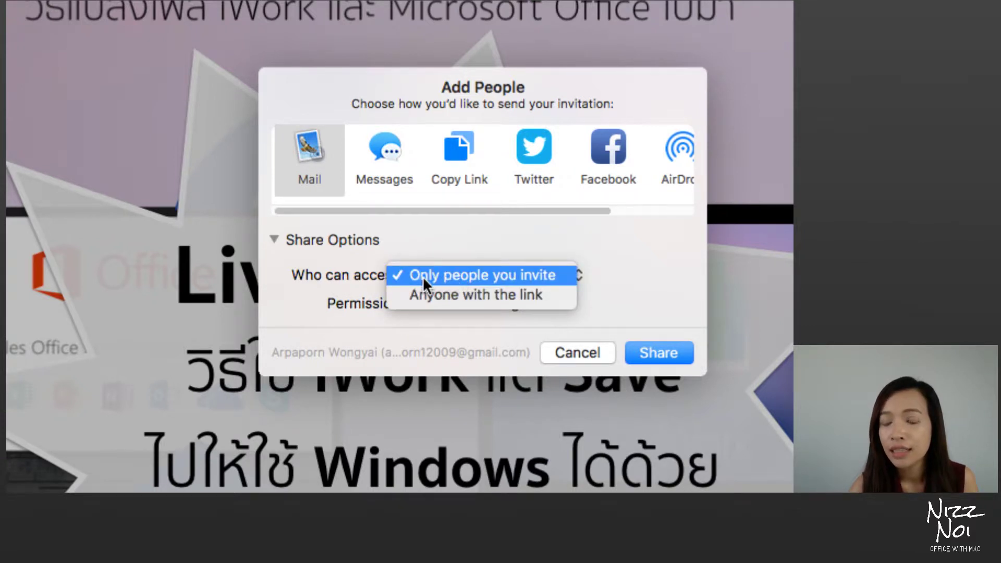
pyautogui.click(494, 295)
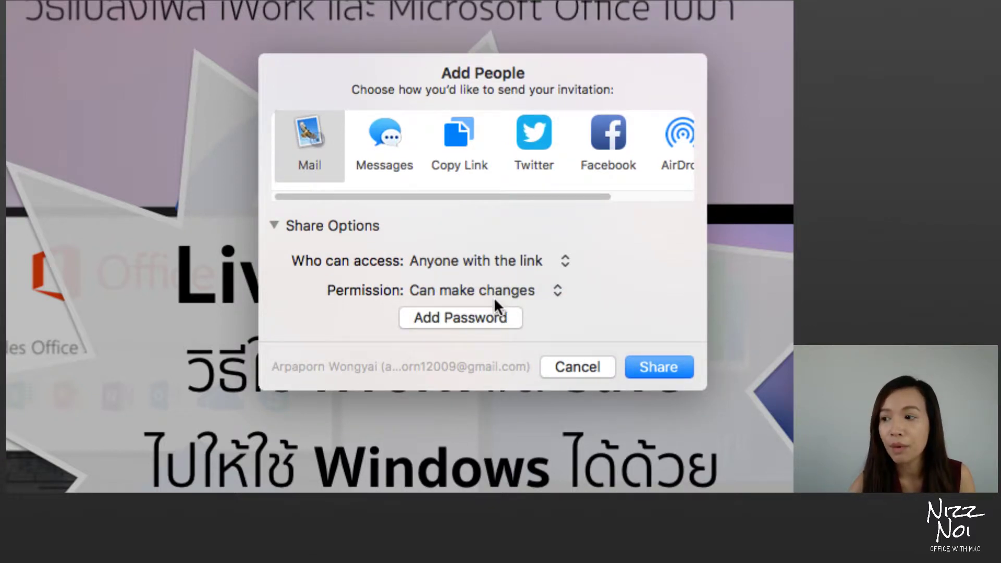
pyautogui.click(505, 292)
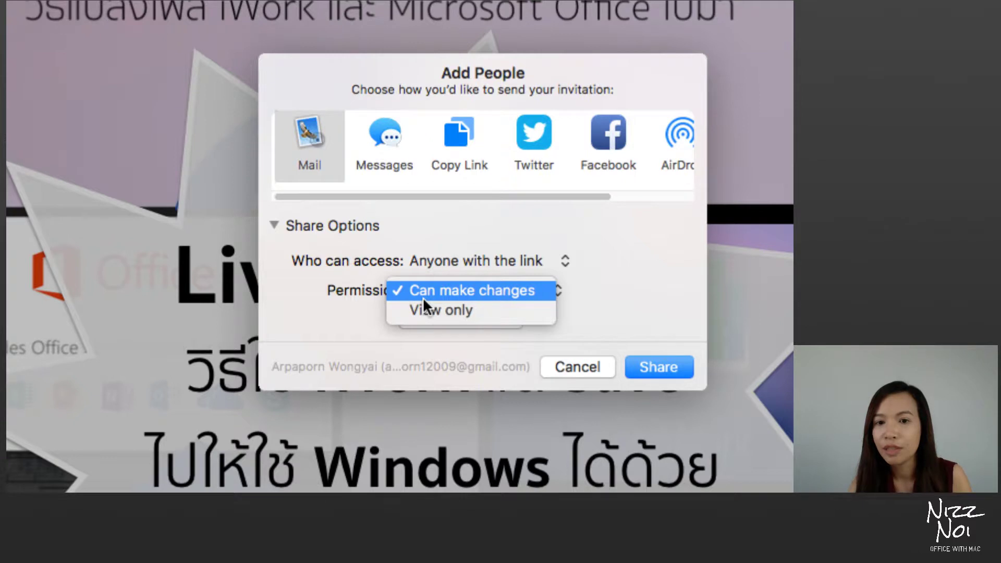
pyautogui.click(449, 311)
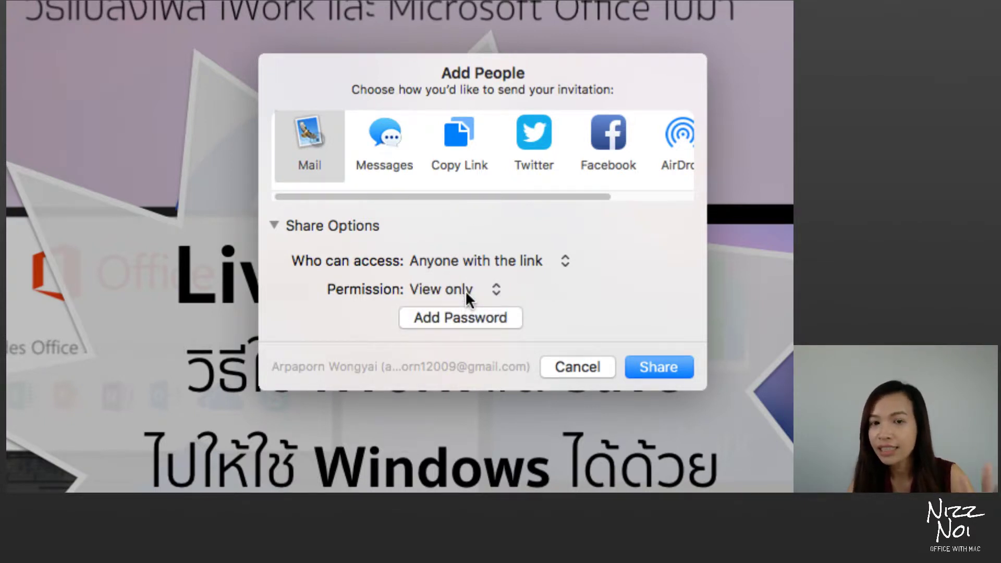
pyautogui.click(465, 290)
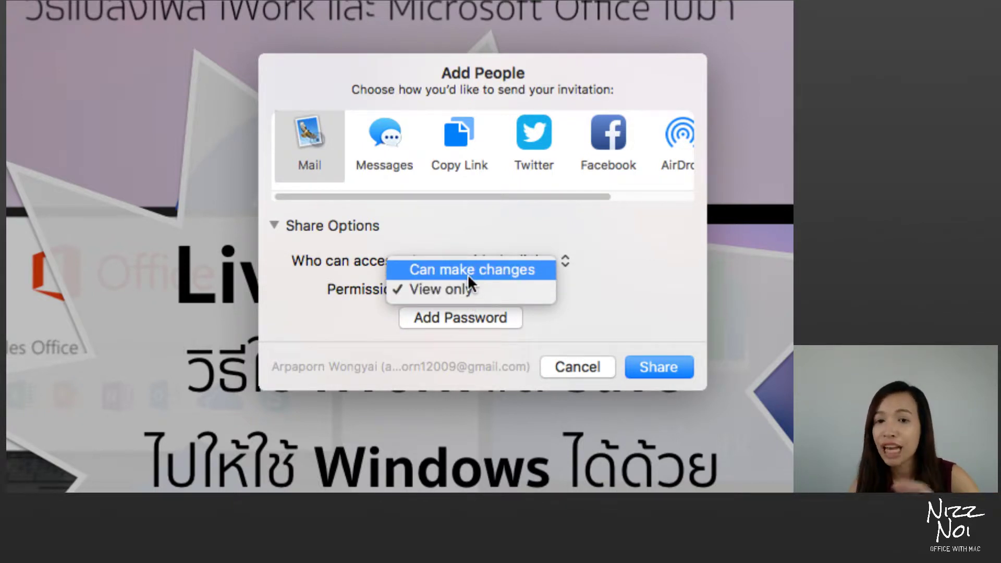
pyautogui.click(550, 290)
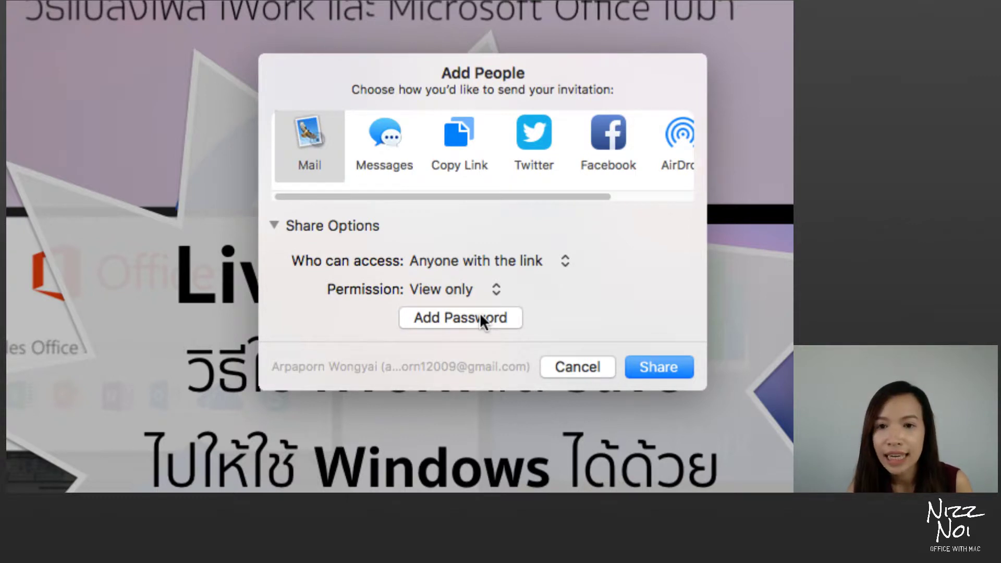
# Step: Choose Copy Link as the sharing method and share the Live Show presentation
pyautogui.moveTo(430, 197)
pyautogui.mouseDown()
pyautogui.moveTo(501, 199)
pyautogui.moveTo(430, 199)
pyautogui.mouseUp()
pyautogui.click(471, 163)
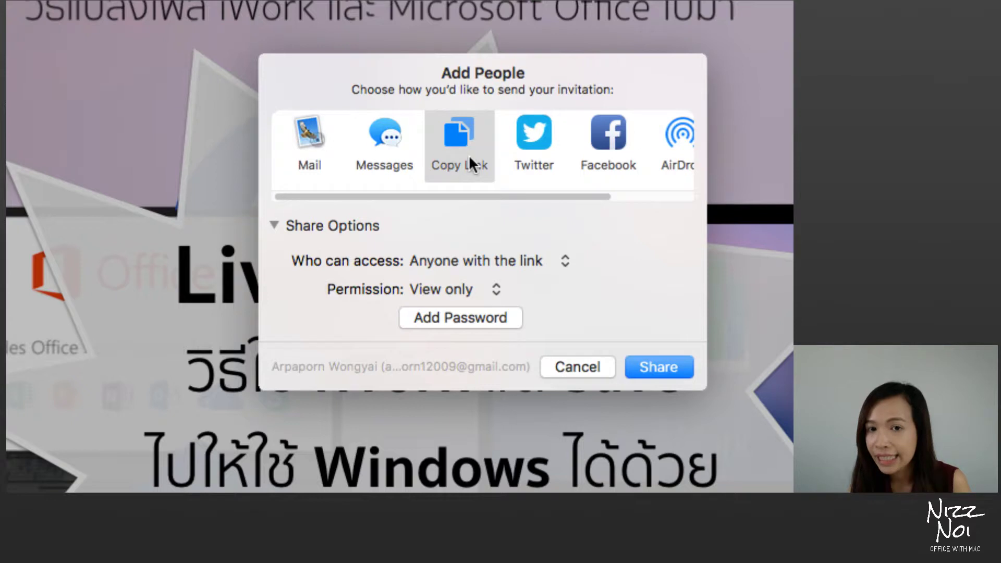
pyautogui.click(679, 142)
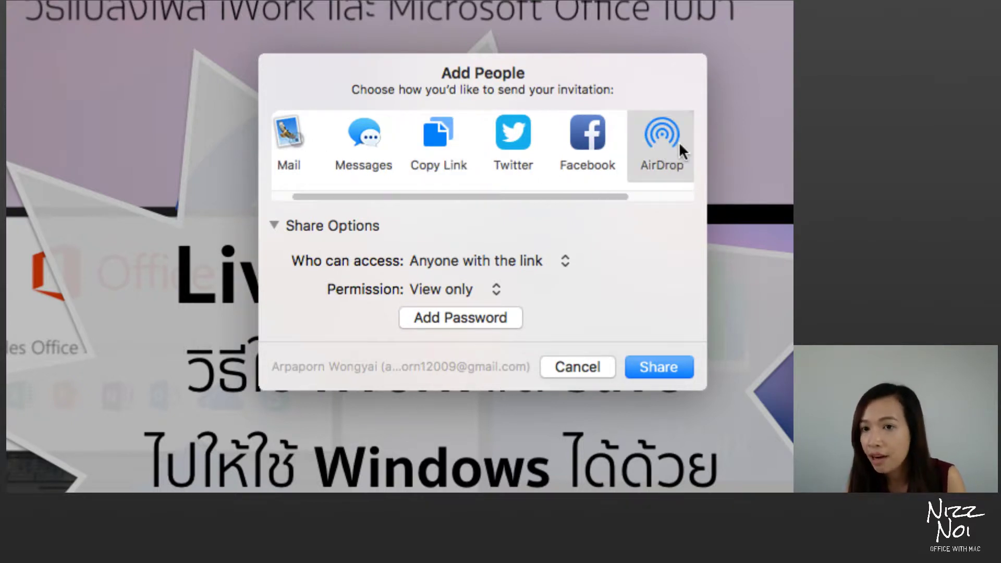
pyautogui.moveTo(593, 197); pyautogui.dragTo(535, 209)
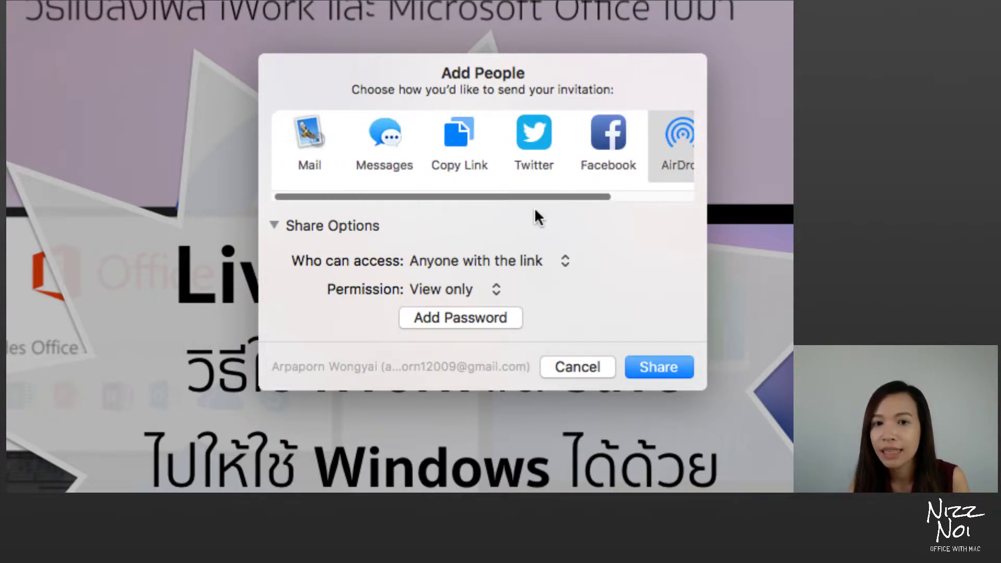
pyautogui.click(468, 148)
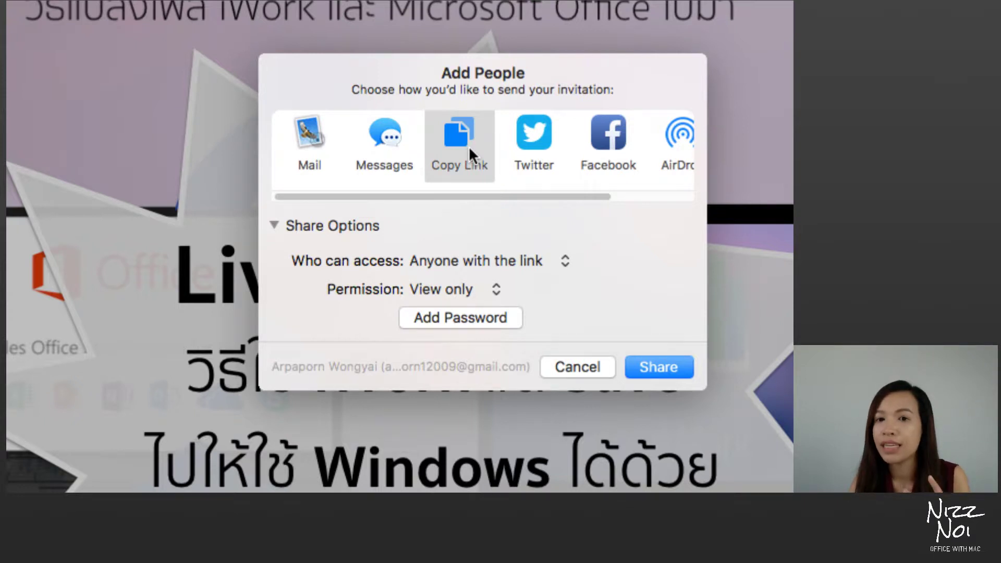
pyautogui.click(641, 365)
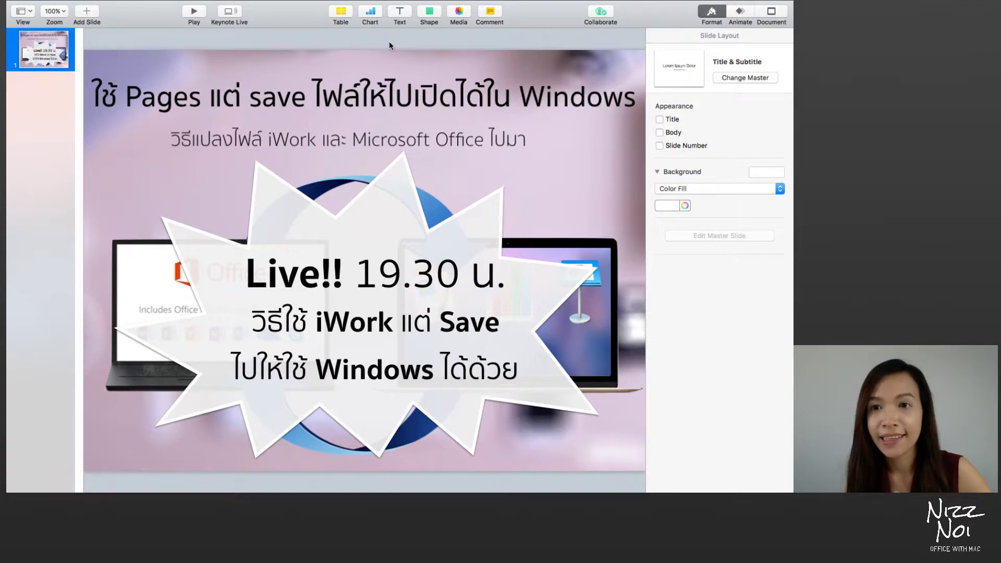
# Step: Copy the Live Show presentation's share link from its collaboration options
pyautogui.click(597, 17)
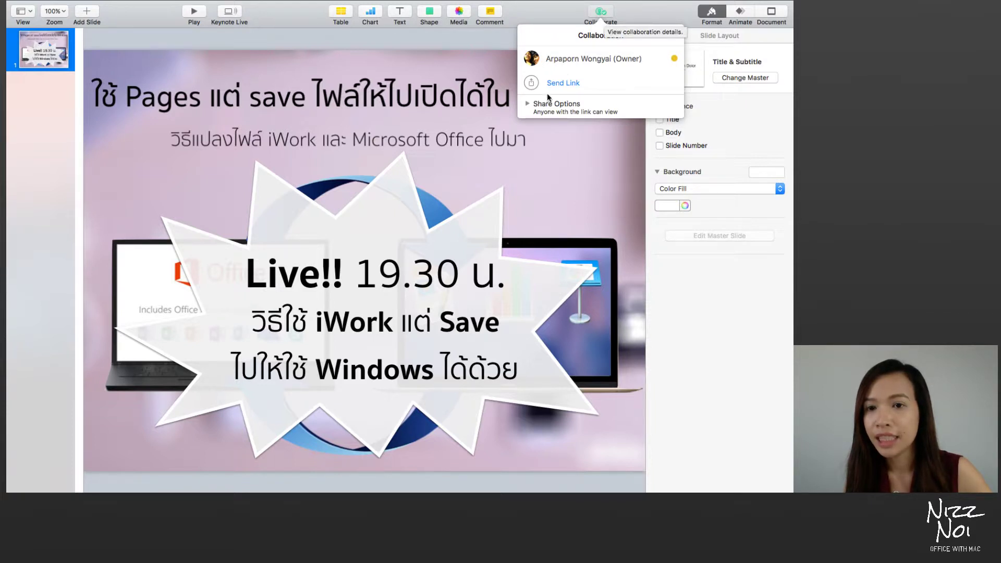
pyautogui.press('Escape')
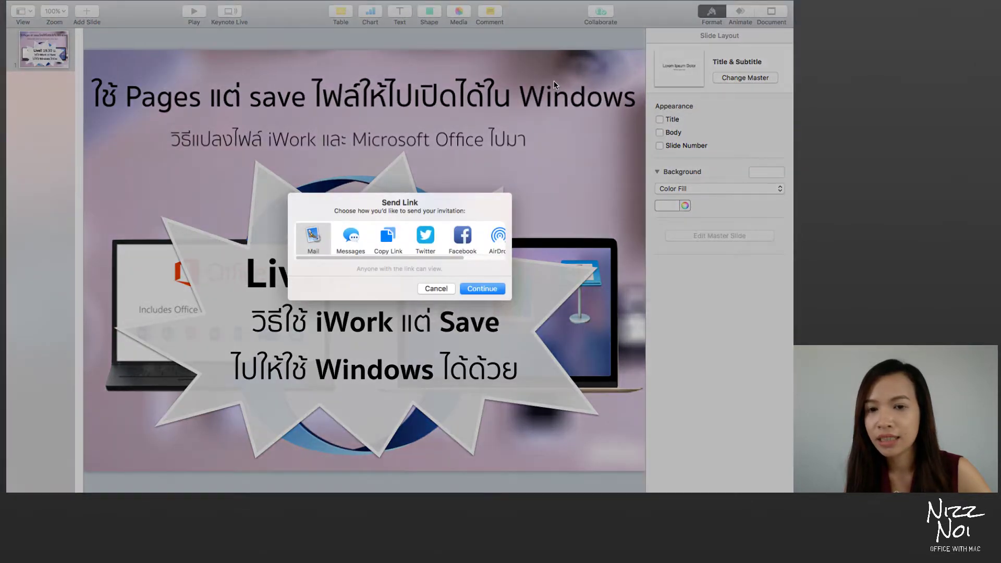
pyautogui.click(399, 240)
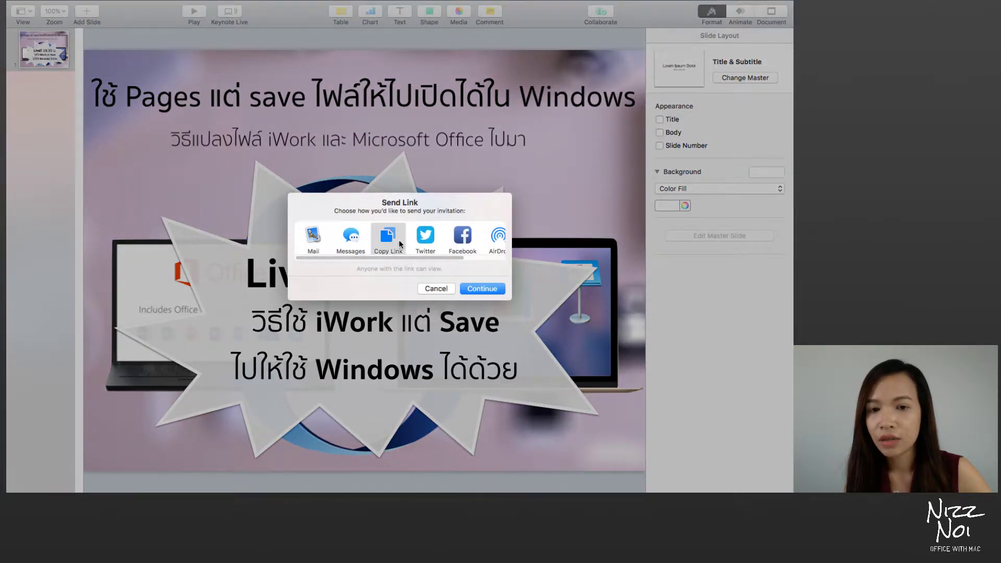
pyautogui.click(473, 291)
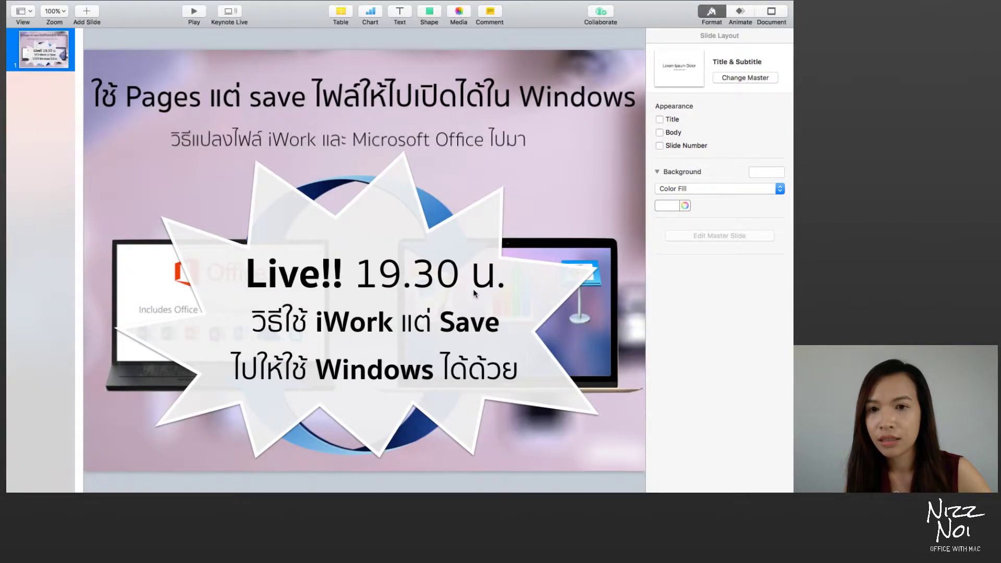
# Step: Exit Keynote full screen, enlarge the Live Show window, and switch to Safari
pyautogui.moveTo(42, 6)
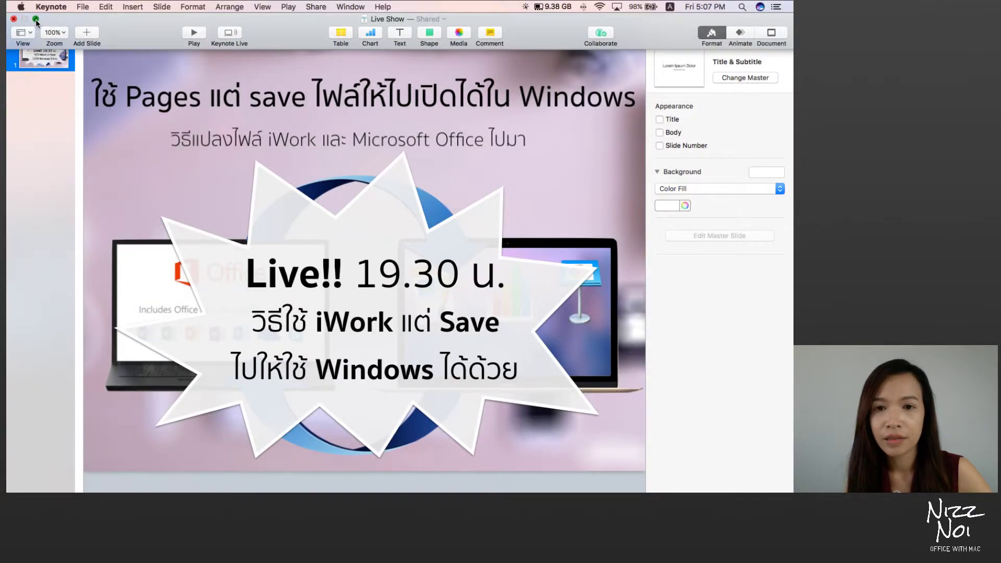
pyautogui.click(35, 20)
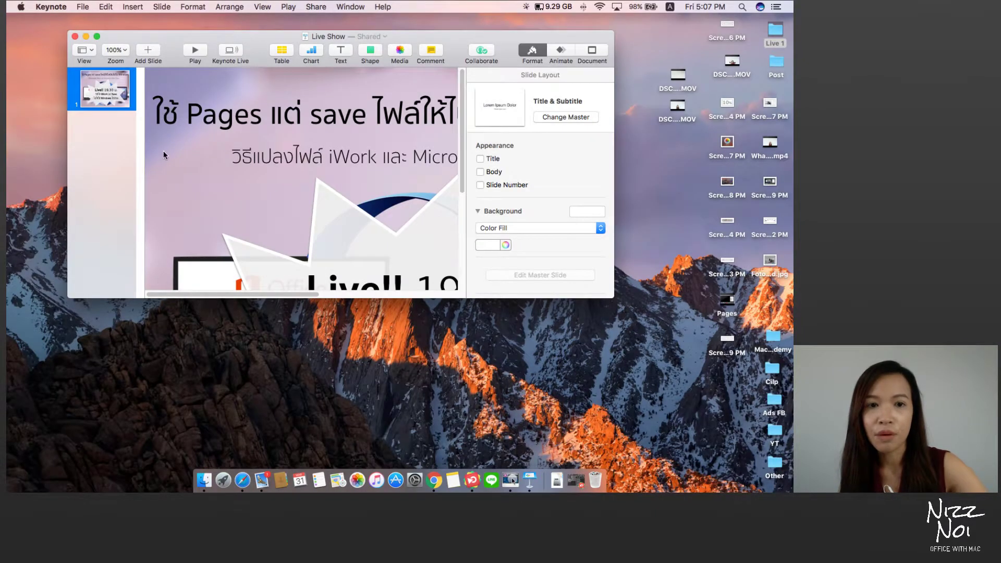
pyautogui.moveTo(613, 297); pyautogui.dragTo(692, 392)
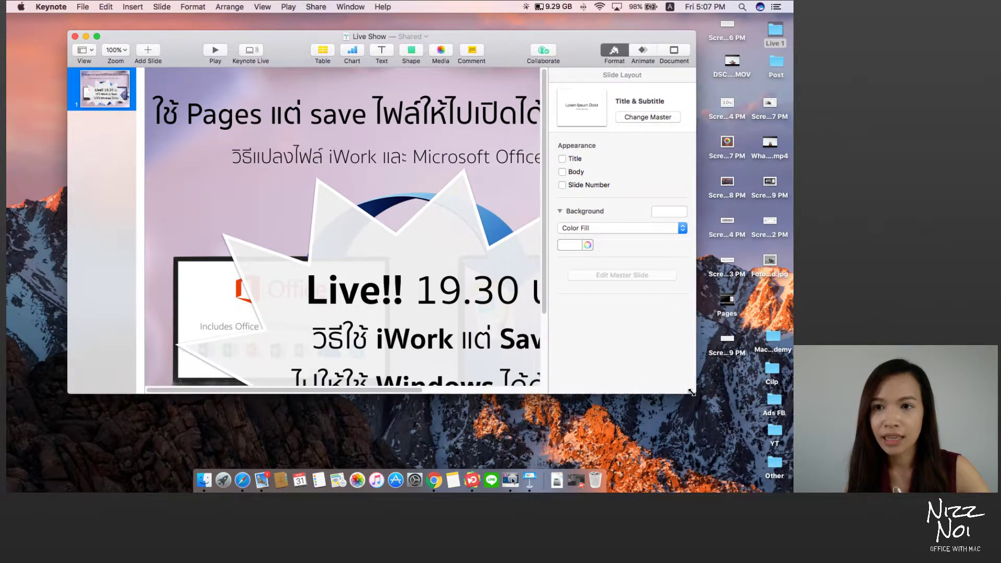
pyautogui.click(243, 479)
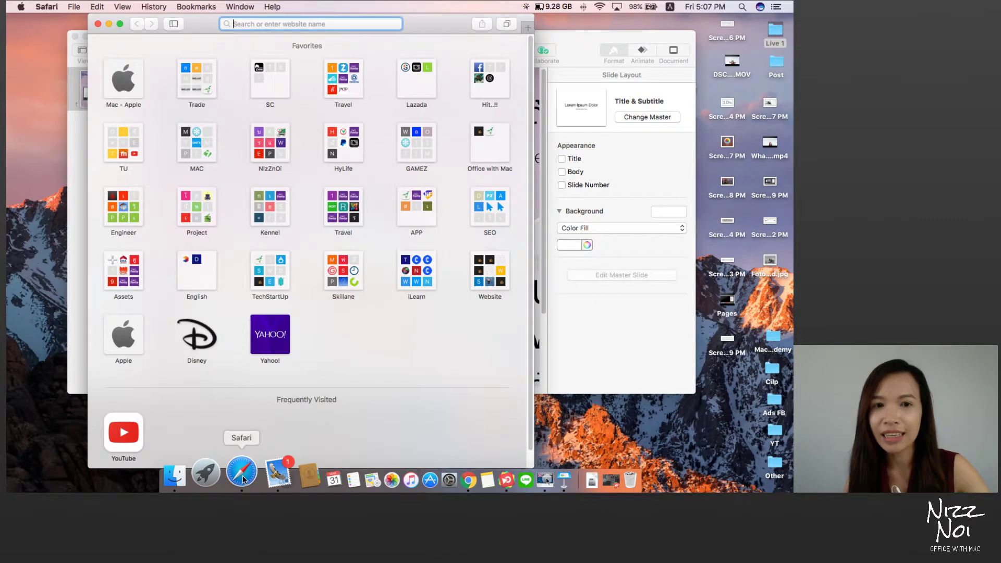
# Step: Open Facebook from the Hit..!! favourites, go to the Office with Mac page, and widen the window
pyautogui.click(489, 78)
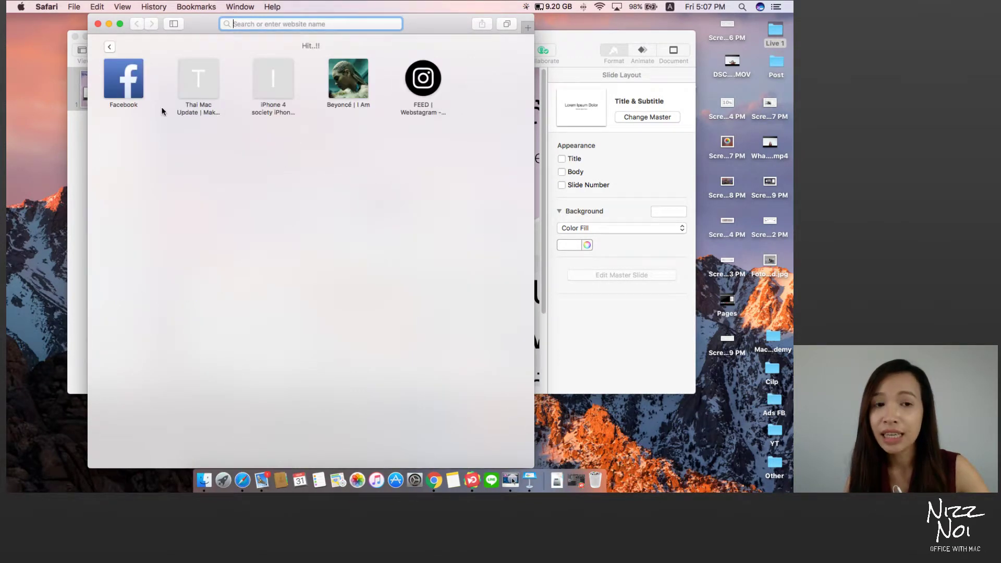
pyautogui.click(138, 95)
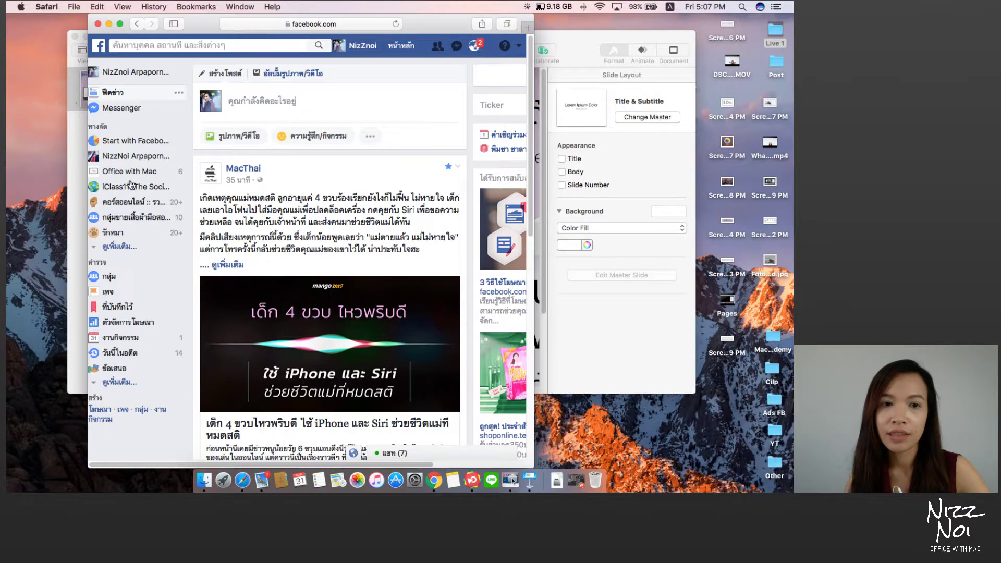
pyautogui.click(133, 174)
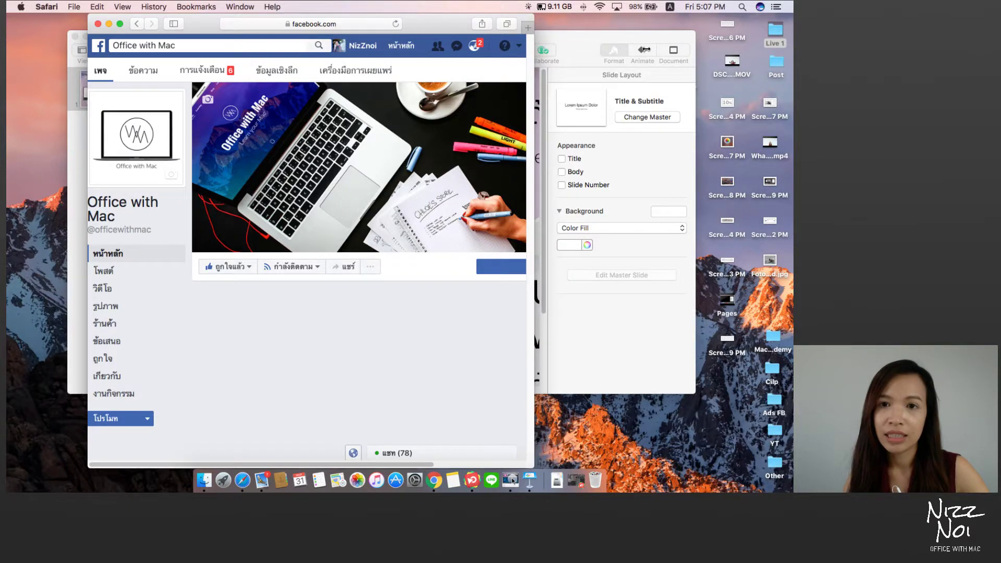
pyautogui.moveTo(645, 50); pyautogui.dragTo(648, 50)
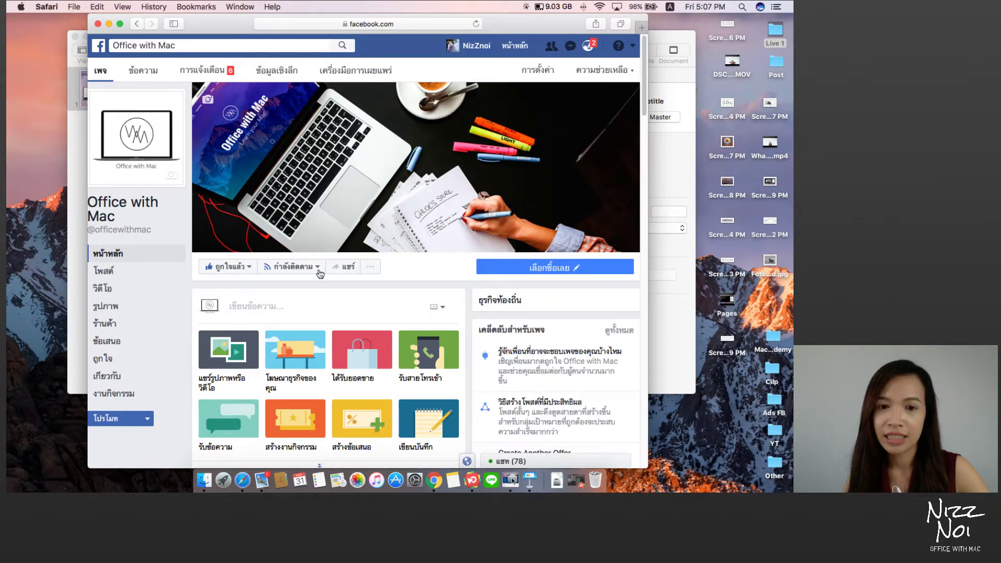
# Step: Scroll to the Keynote 7.1 post and expand it with See more
pyautogui.scroll(-5, 319, 274)
pyautogui.scroll(-15, 319, 275)
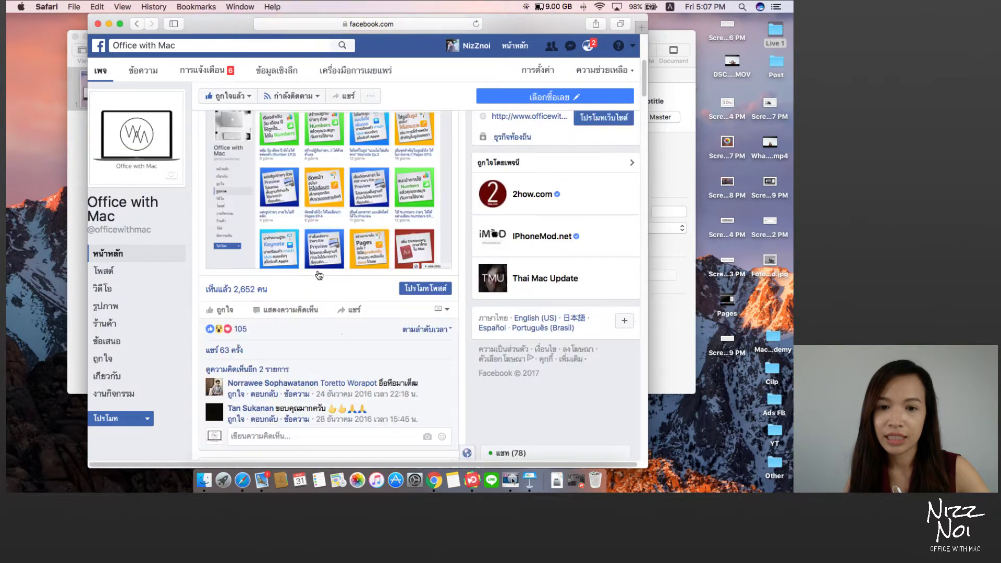
pyautogui.scroll(-15, 318, 272)
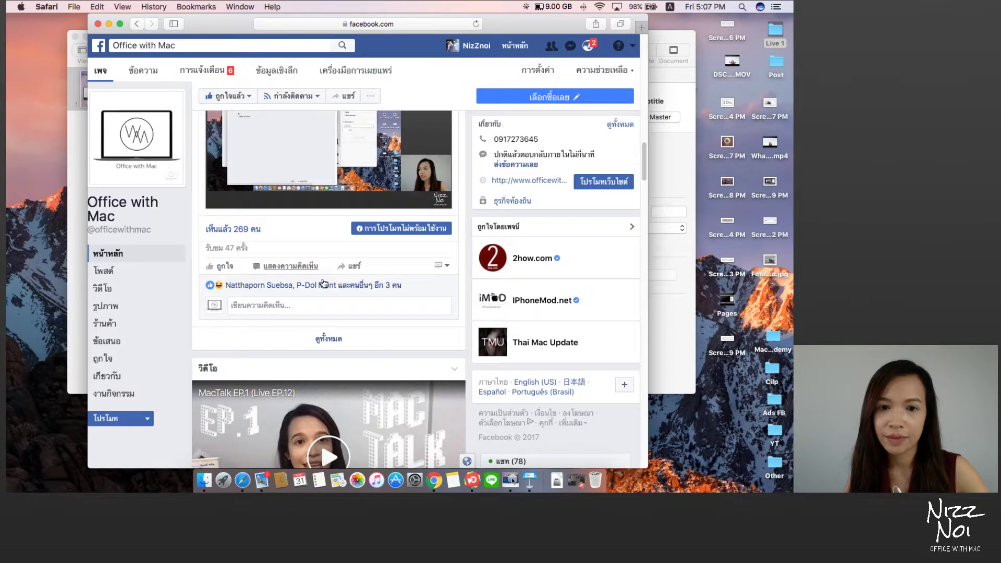
pyautogui.scroll(-8, 322, 283)
pyautogui.scroll(-15, 325, 291)
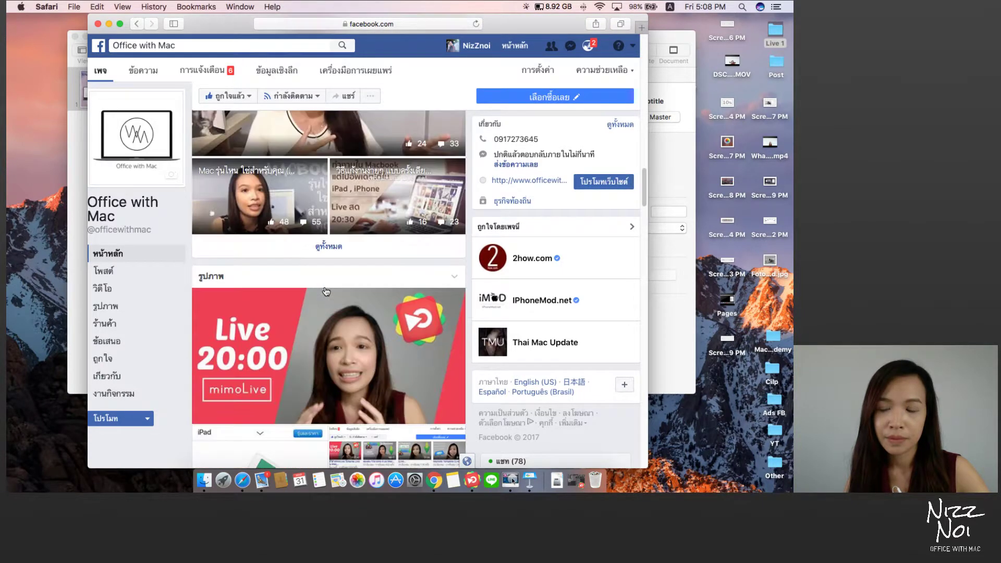
pyautogui.scroll(-10, 324, 286)
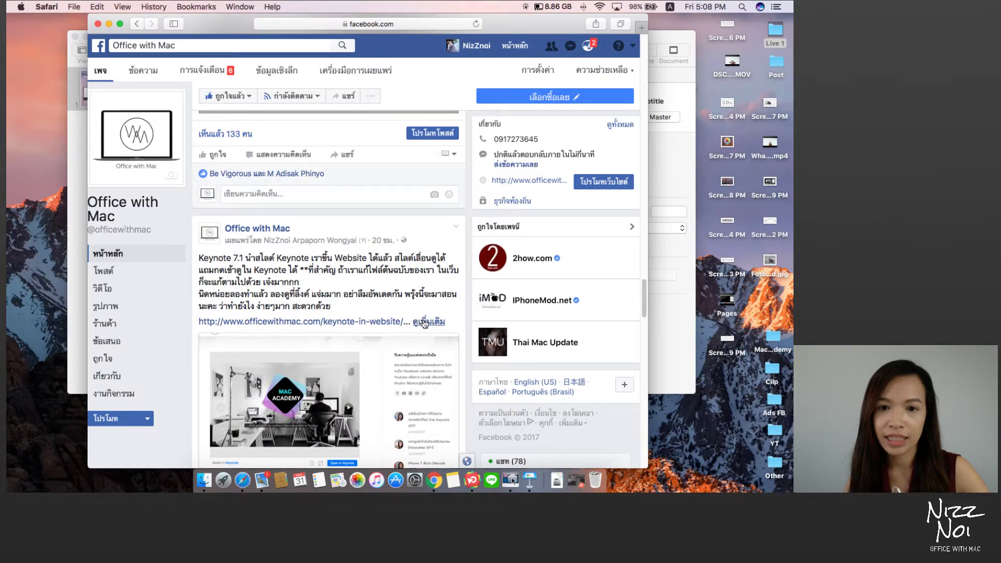
pyautogui.click(428, 321)
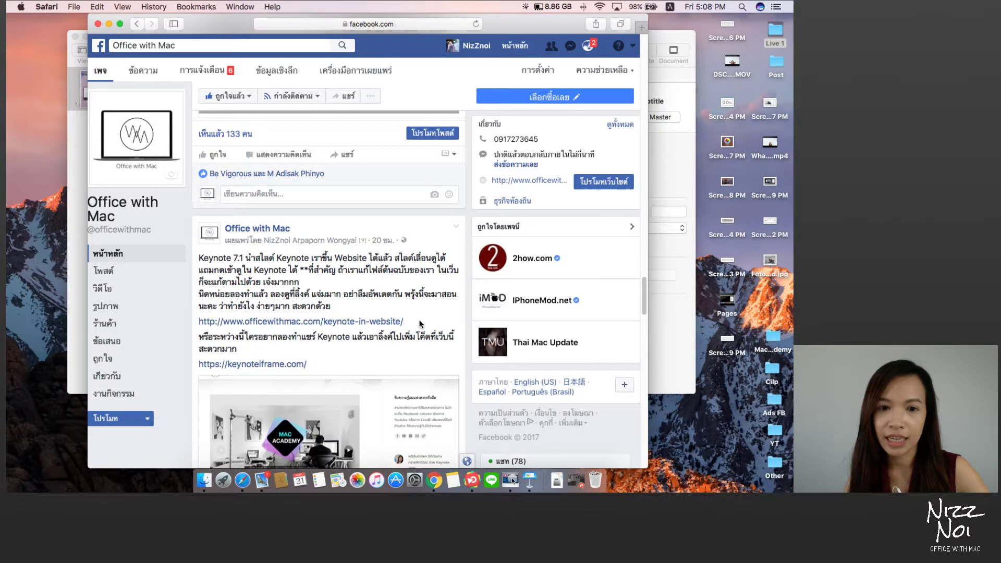
# Step: Paste the presentation's iCloud link into keynoteiframe.com and generate its 640×500 iframe embed code
pyautogui.click(271, 365)
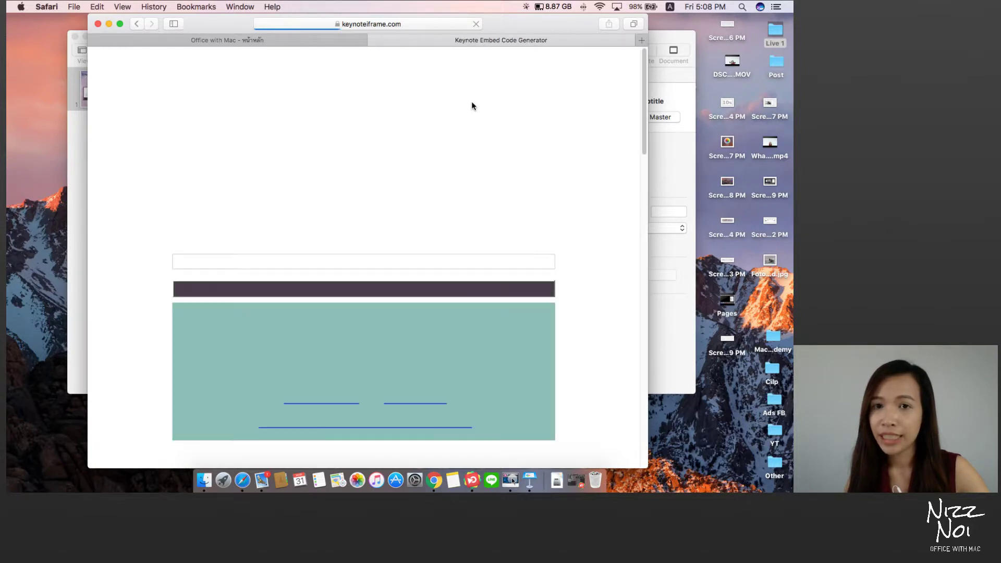
pyautogui.click(393, 191)
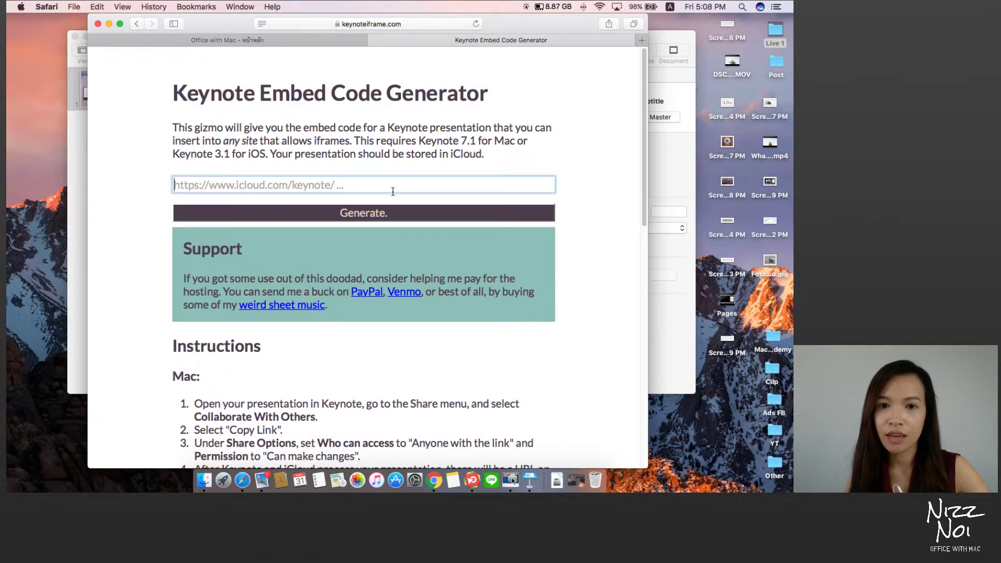
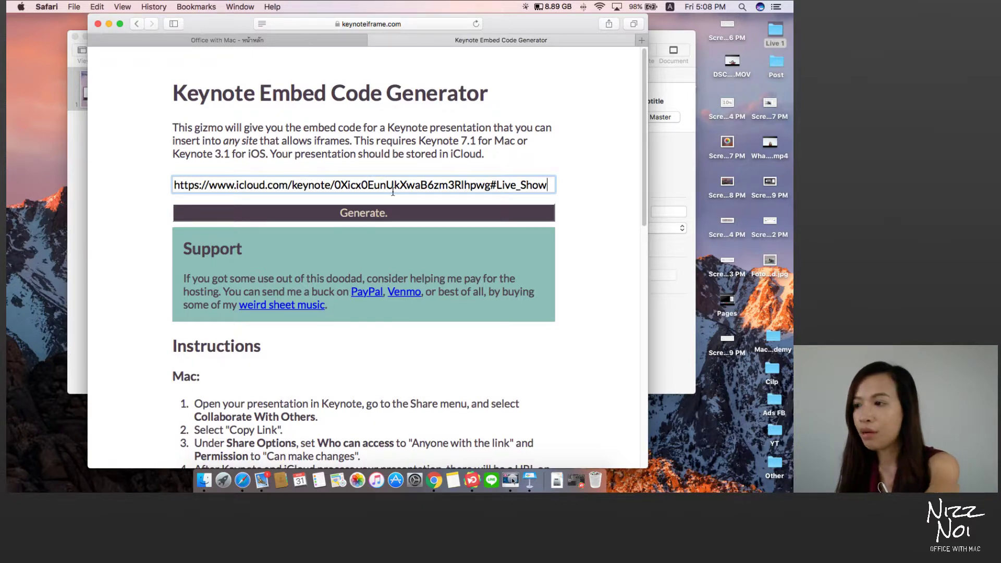
pyautogui.click(394, 215)
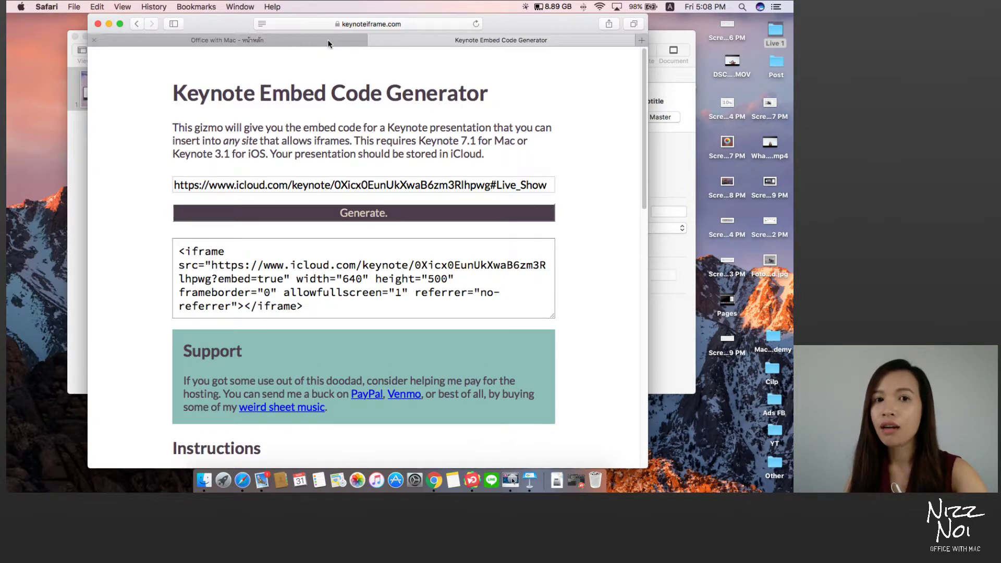
# Step: Post the presentation's iCloud link as a comment on the Office with Mac Facebook post
pyautogui.click(282, 39)
pyautogui.scroll(-3, 327, 198)
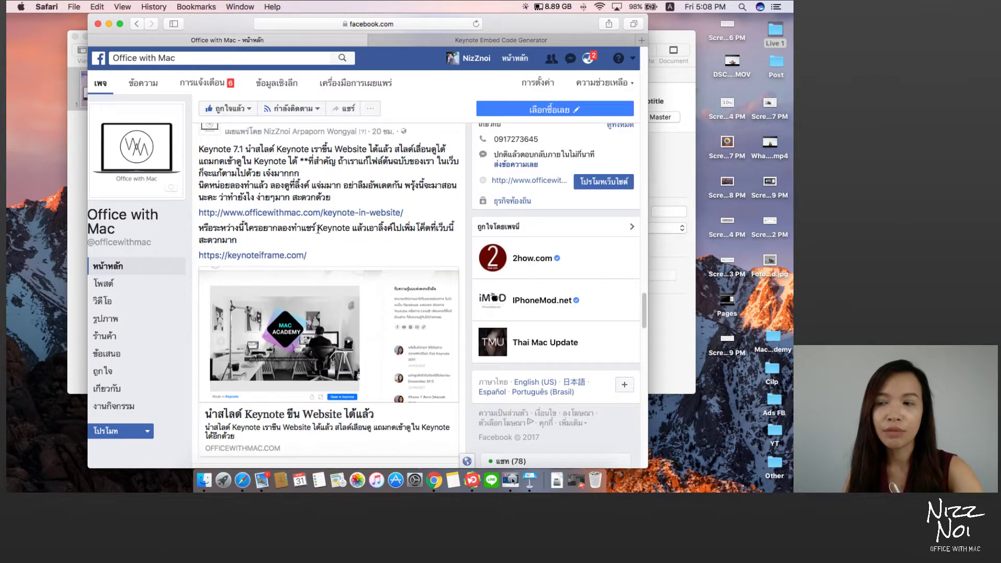
pyautogui.scroll(8, 319, 234)
pyautogui.scroll(10, 319, 233)
pyautogui.scroll(-10, 319, 233)
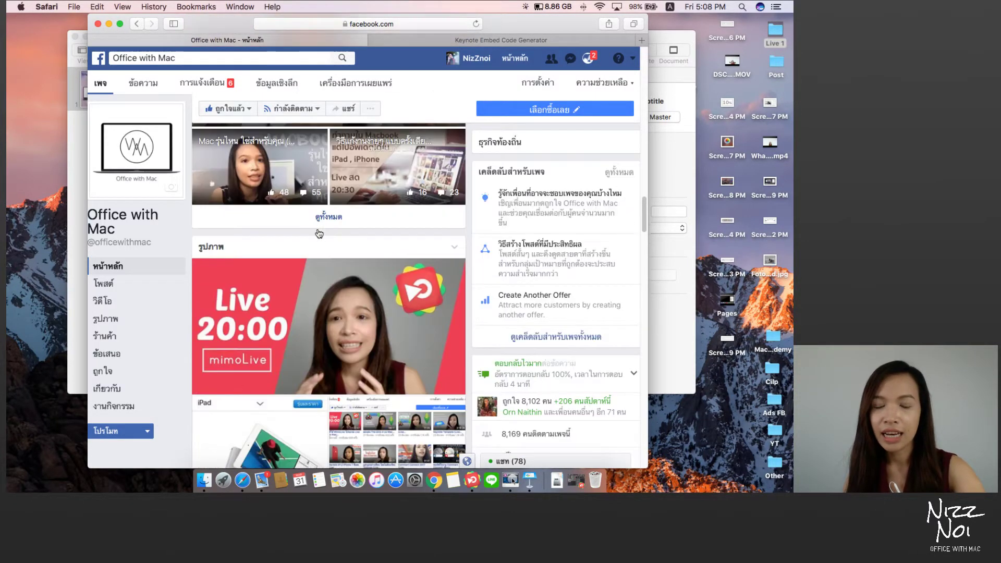
pyautogui.scroll(2, 318, 233)
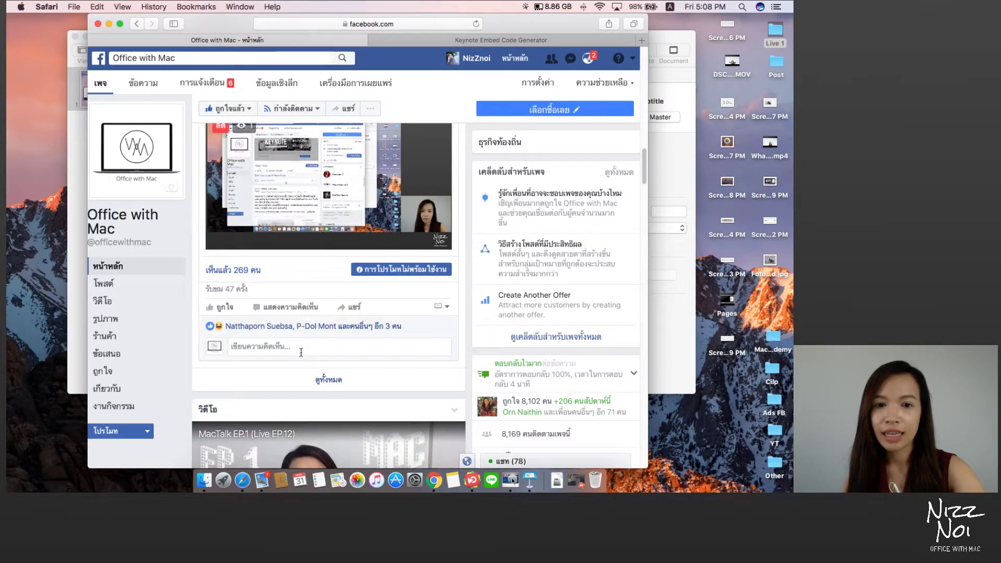
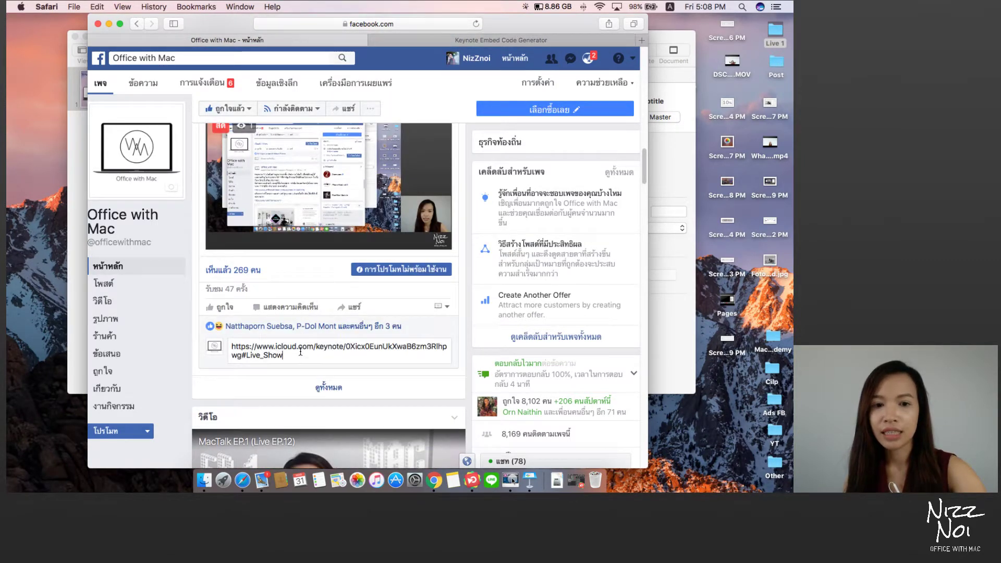
pyautogui.press('Return')
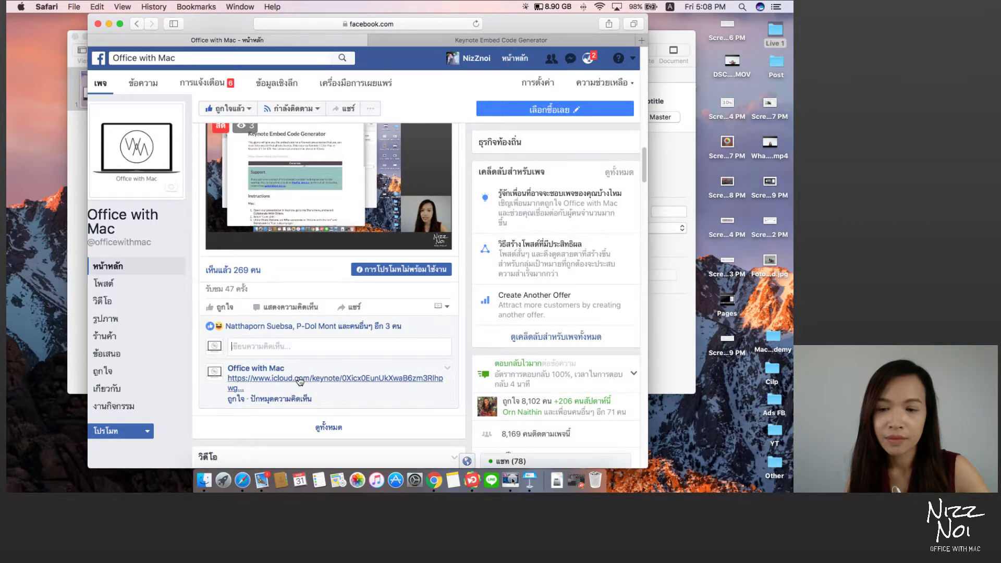
pyautogui.click(572, 38)
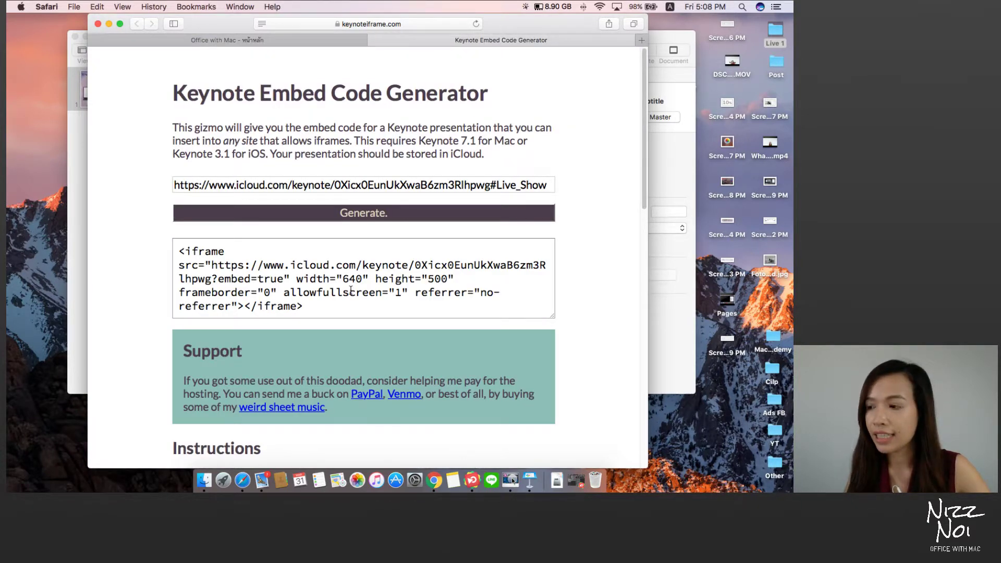
# Step: Select the full generated iframe embed code in the code box
pyautogui.scroll(-1, 351, 290)
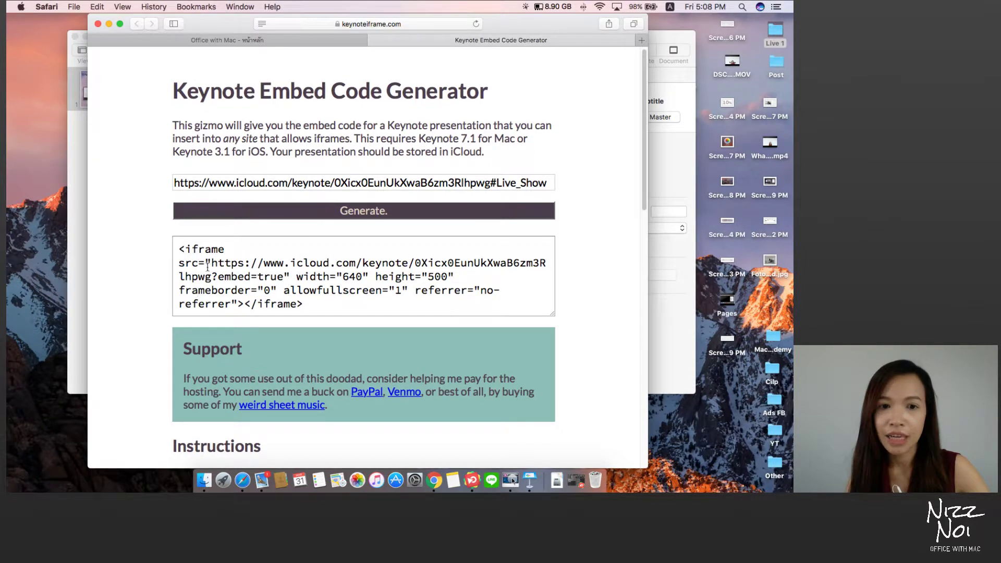
pyautogui.moveTo(176, 252); pyautogui.dragTo(305, 300)
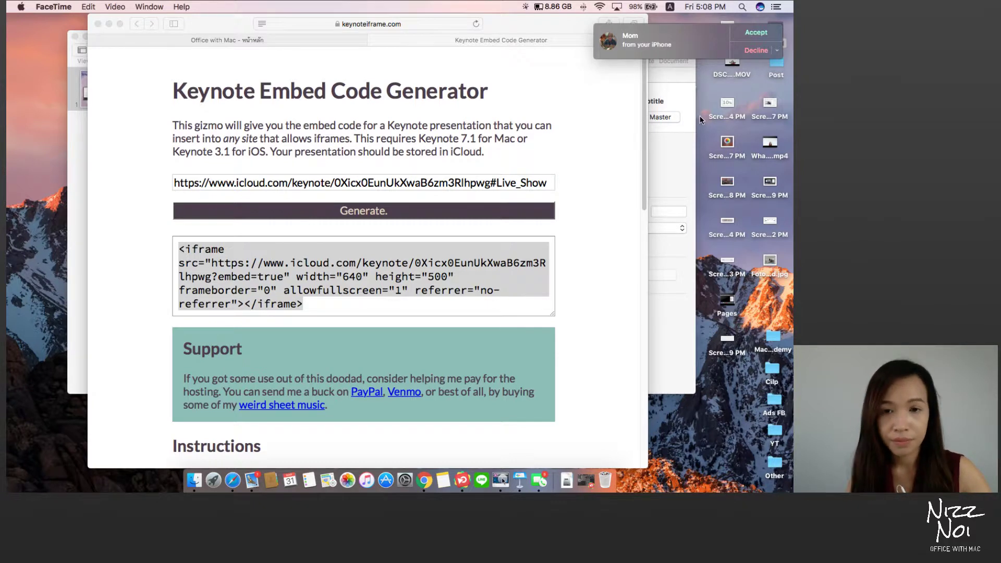
pyautogui.click(437, 304)
pyautogui.click(443, 303)
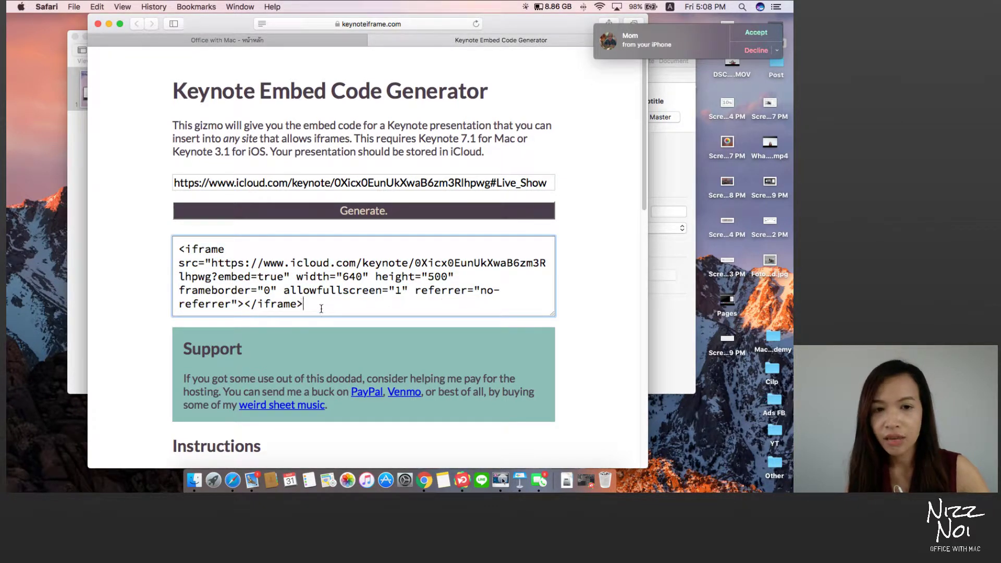
pyautogui.moveTo(321, 309); pyautogui.dragTo(158, 273)
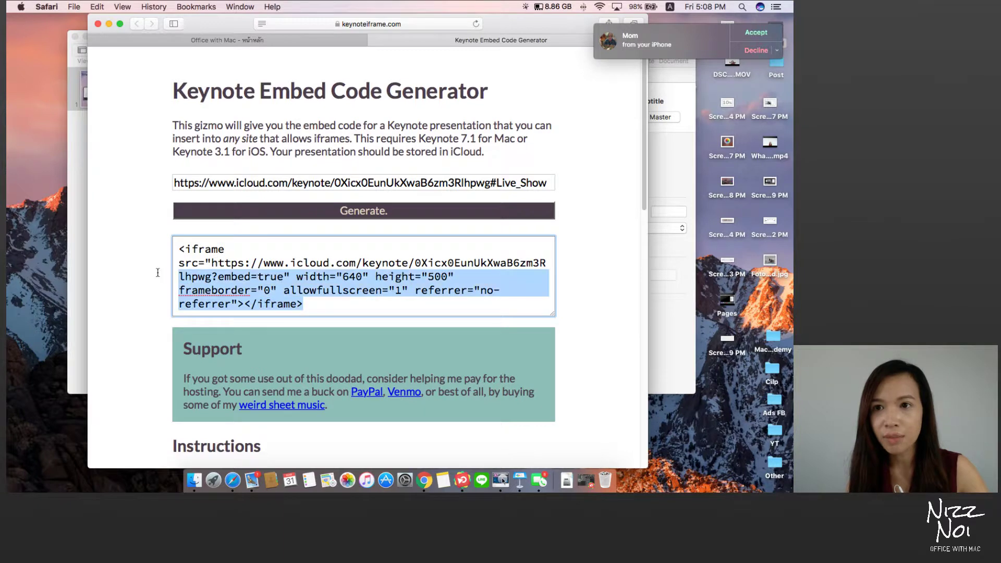
# Step: Dismiss the FaceTime call notification and reselect the whole iframe code
pyautogui.click(777, 50)
pyautogui.click(771, 83)
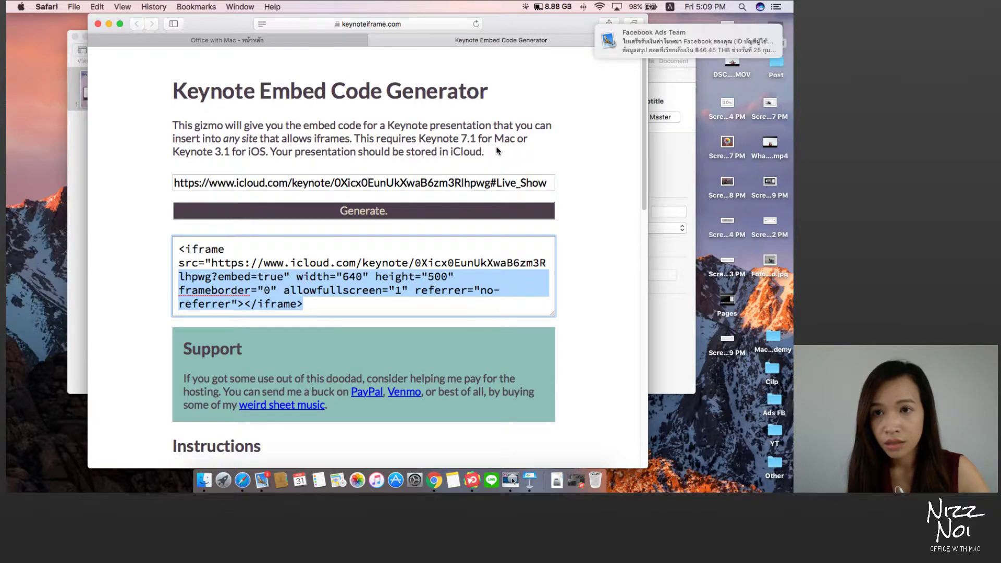
pyautogui.moveTo(306, 308); pyautogui.dragTo(161, 248)
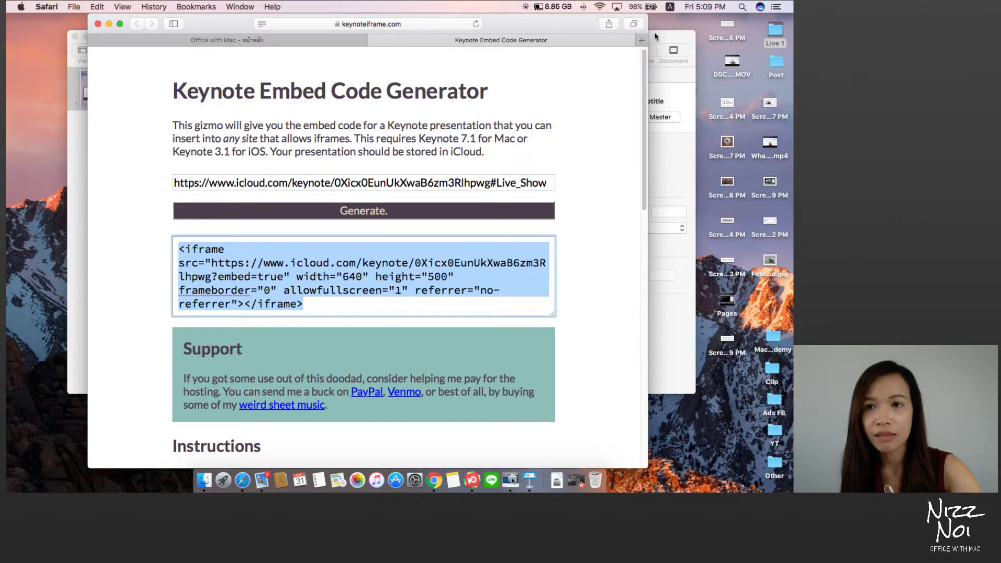
# Step: Open a new Safari tab, abandon the address entry, and switch to Chrome
pyautogui.press('super+t')
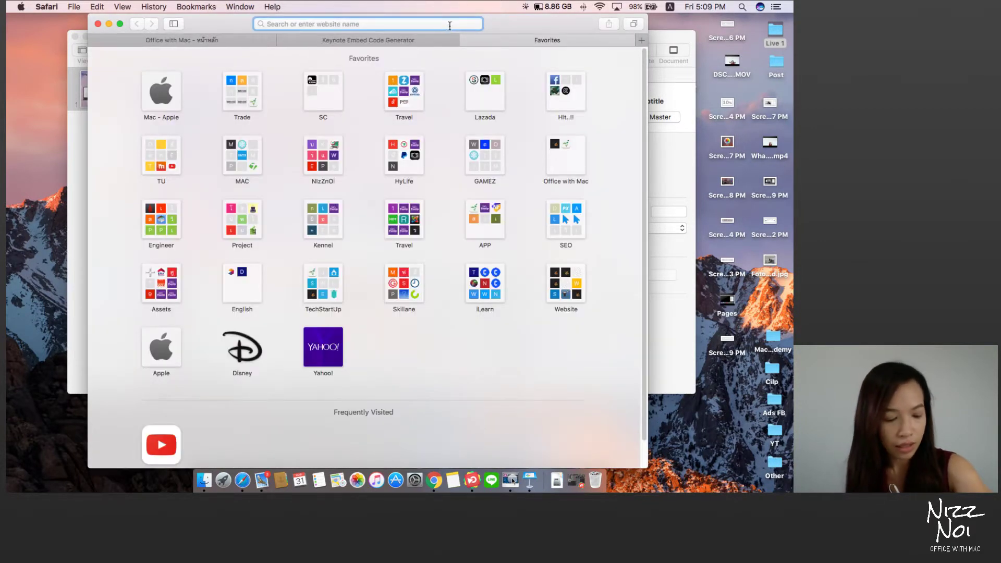
pyautogui.write('wo')
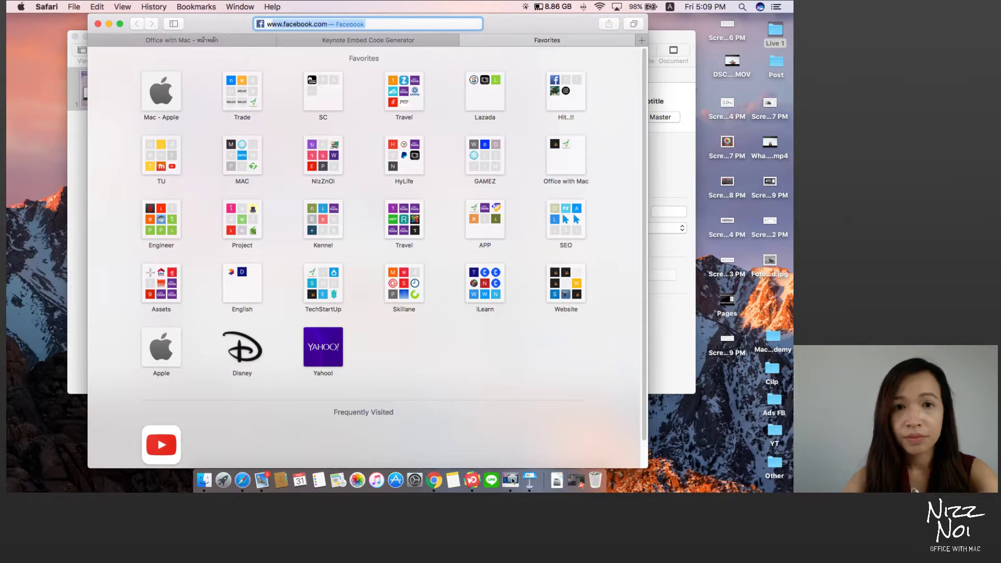
pyautogui.press('BackSpace')
pyautogui.press('BackSpace')
pyautogui.press('BackSpace')
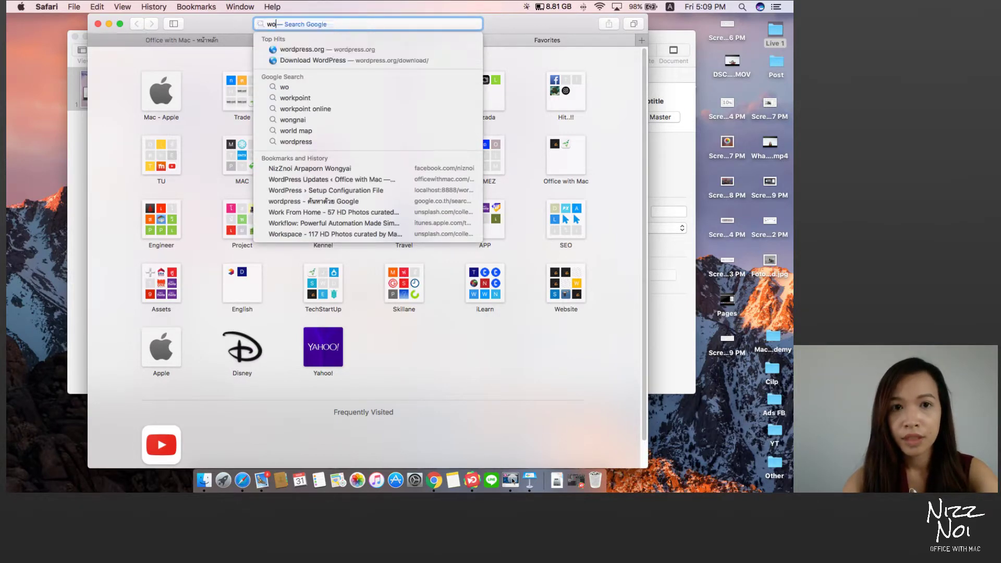
pyautogui.write('of')
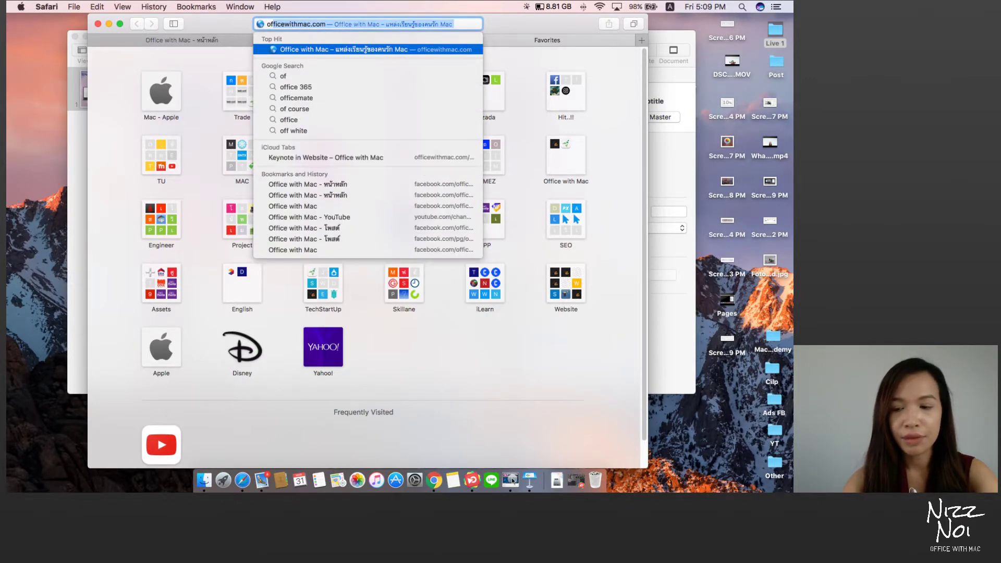
pyautogui.press('BackSpace')
pyautogui.press('BackSpace')
pyautogui.press('BackSpace')
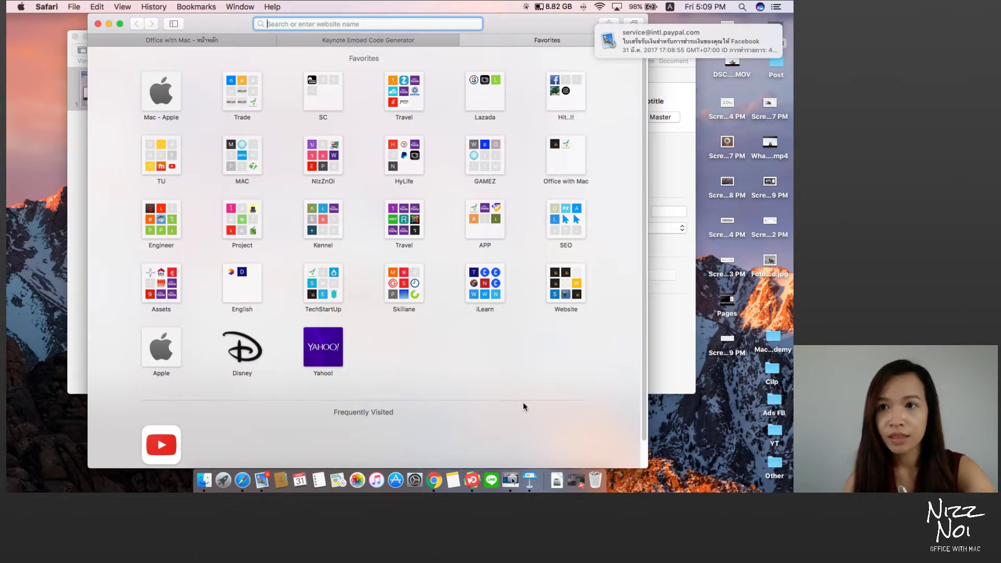
pyautogui.click(435, 484)
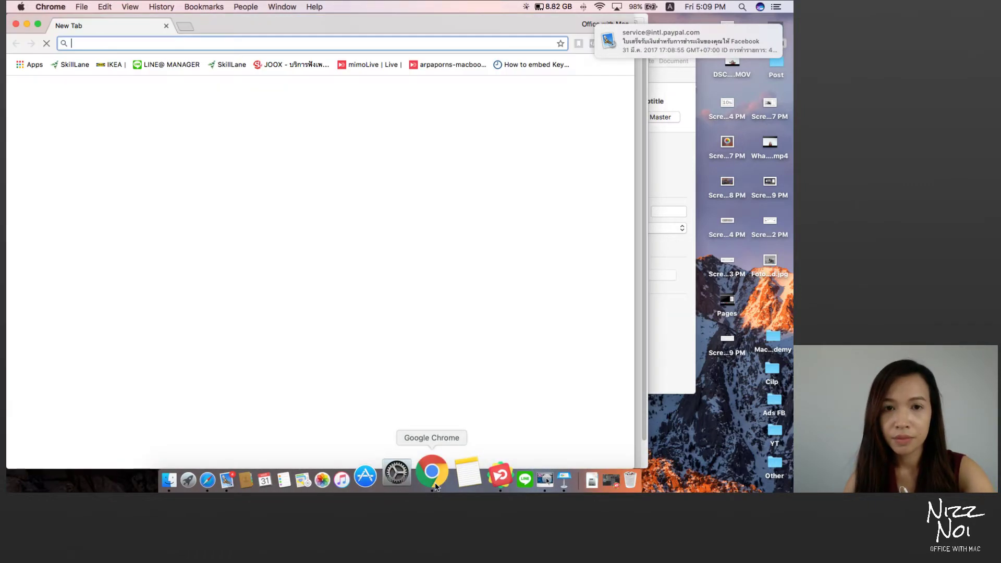
# Step: Open the officewithmac.com WordPress admin Pages list, then bring Safari forward and shift it right
pyautogui.write('officewithmac.com')
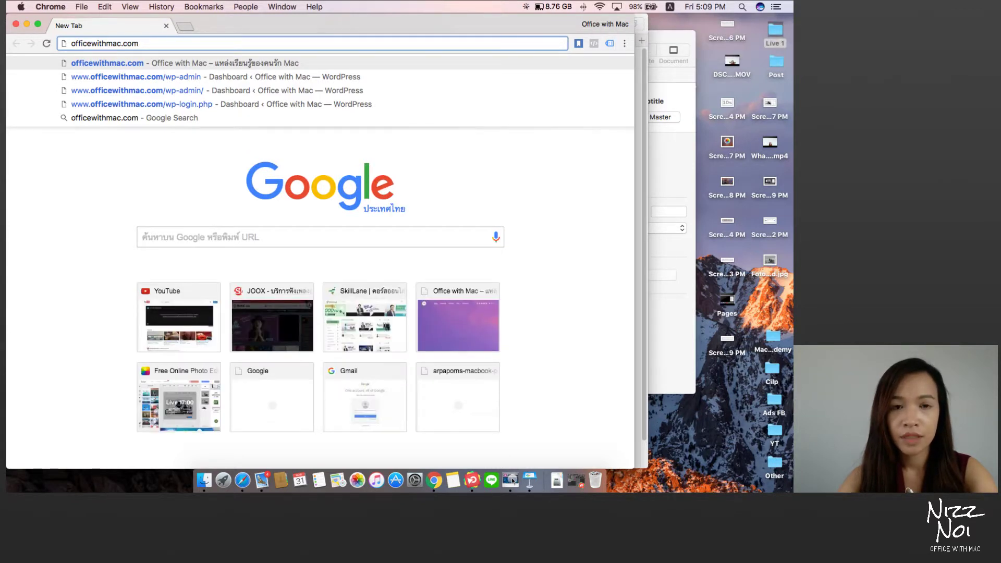
pyautogui.press('Down')
pyautogui.press('Return')
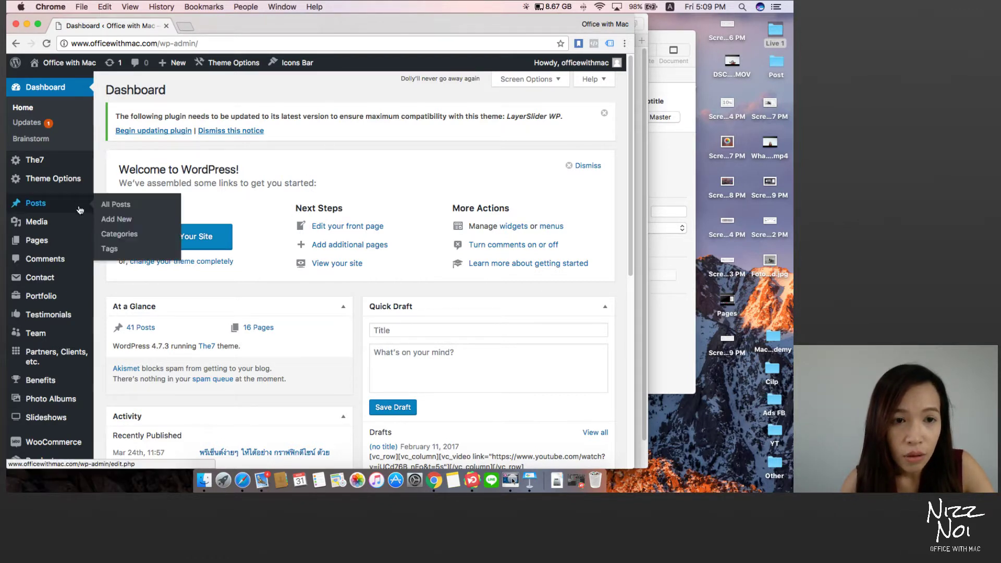
pyautogui.moveTo(60, 245)
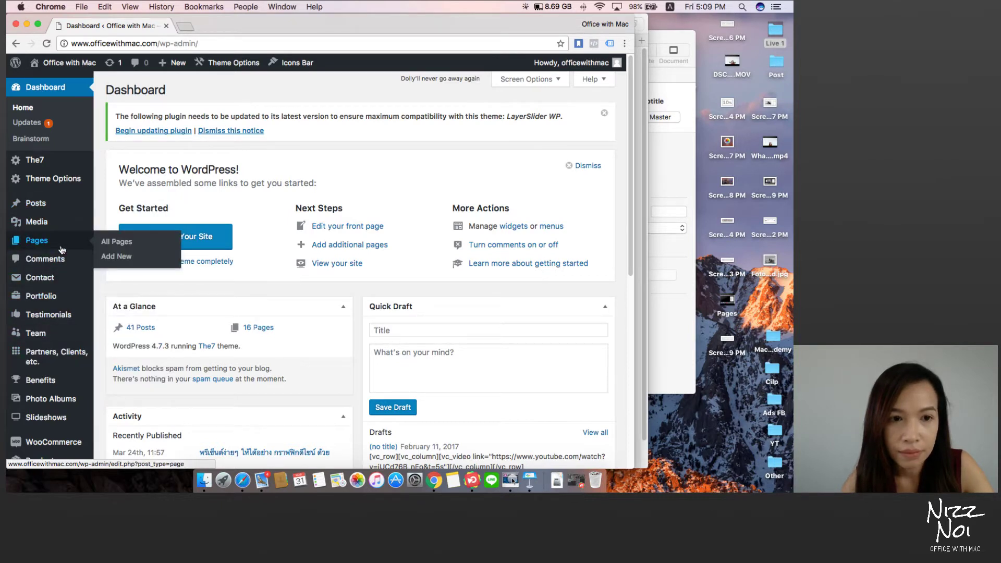
pyautogui.click(43, 247)
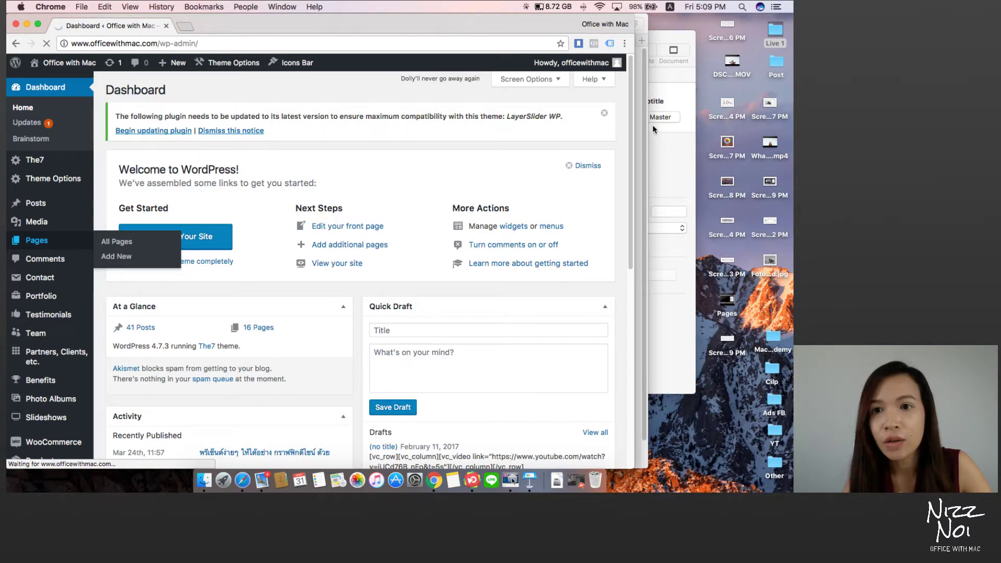
pyautogui.click(646, 67)
pyautogui.moveTo(512, 24); pyautogui.dragTo(574, 29)
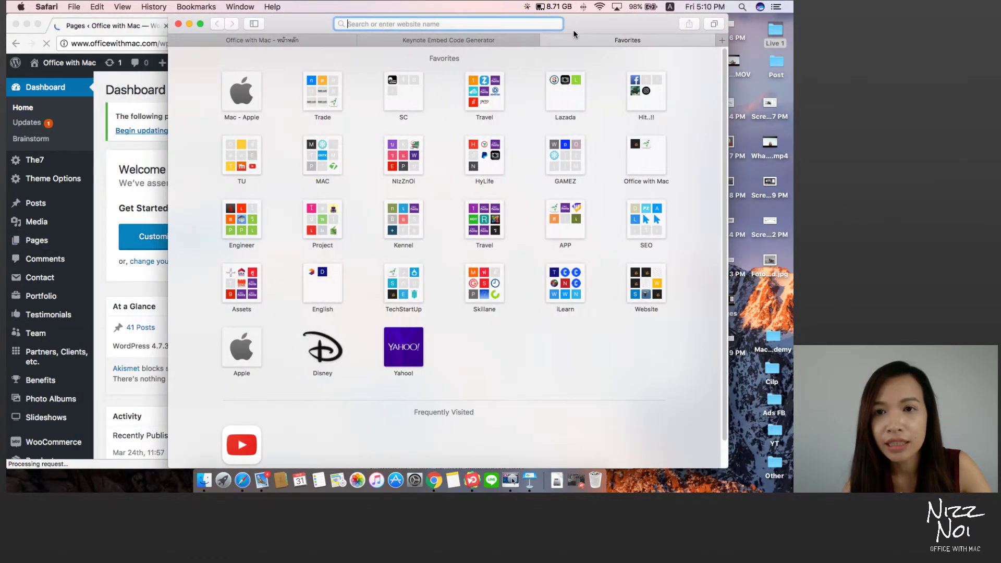
# Step: Reselect the full iframe code, then open the Keynote in Website page in the WordPress editor
pyautogui.click(545, 40)
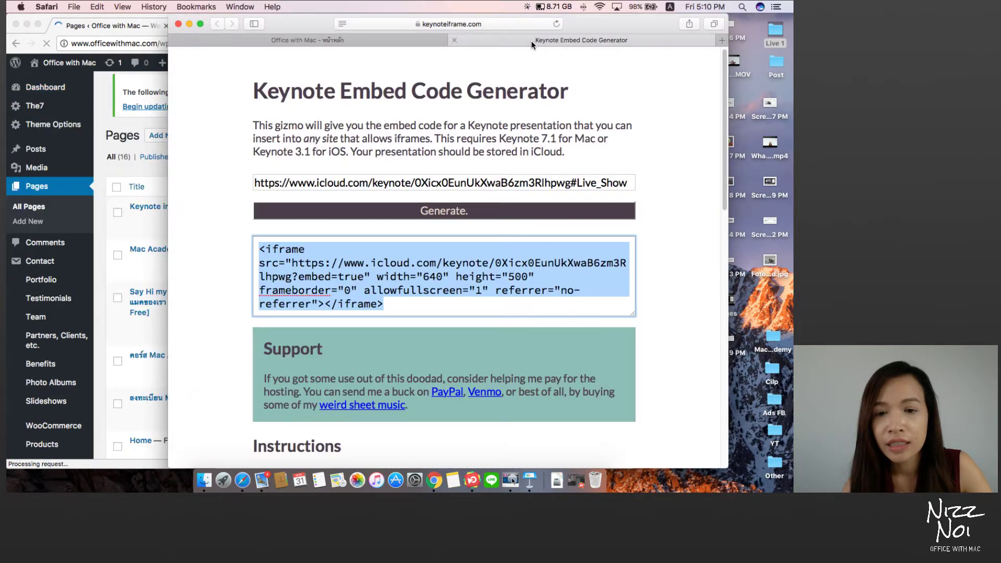
pyautogui.click(355, 290)
pyautogui.moveTo(385, 304); pyautogui.dragTo(239, 252)
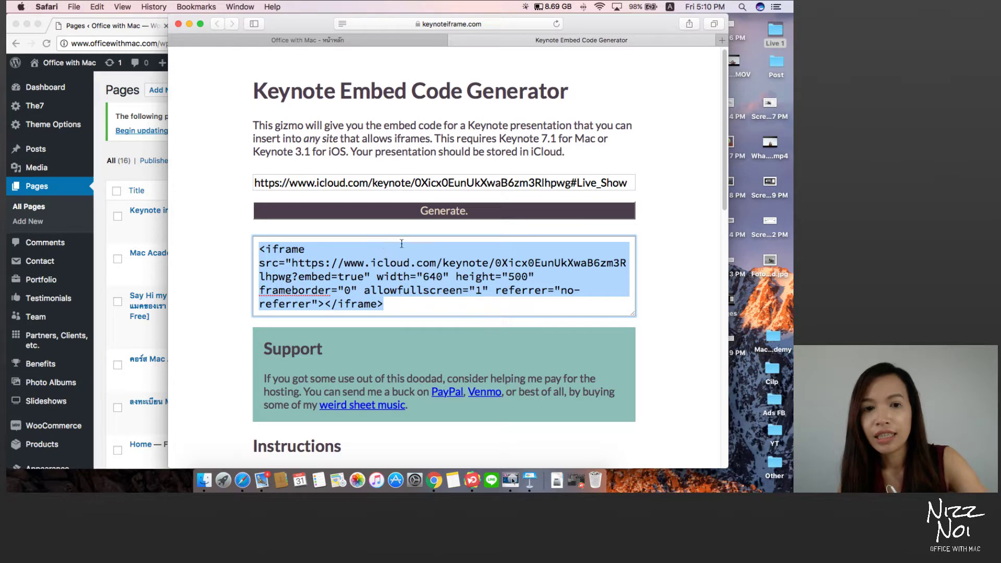
pyautogui.click(108, 179)
pyautogui.click(136, 223)
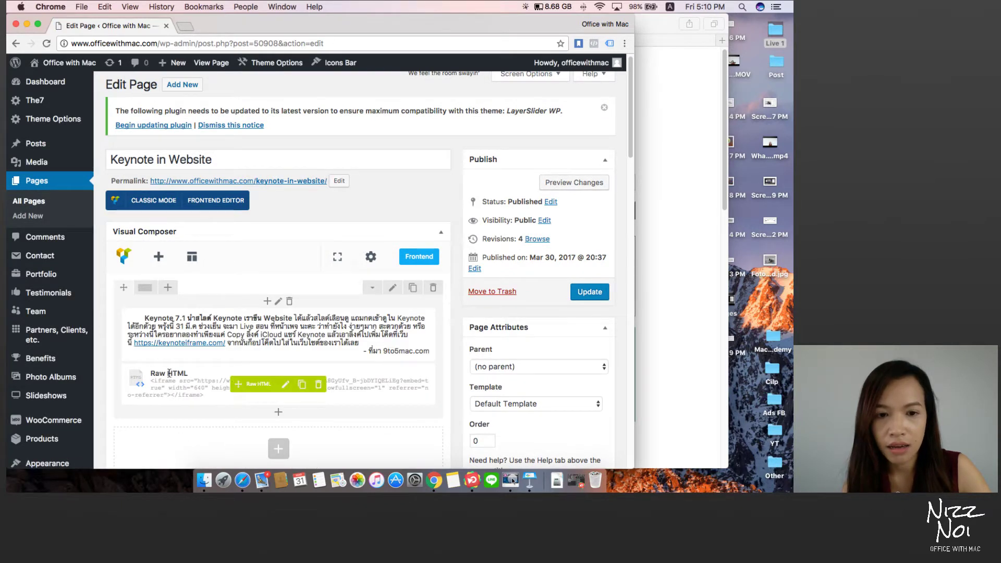
# Step: View the published page at officewithmac.com/keynote-in-website/ from the editor's admin bar
pyautogui.scroll(-1, 193, 373)
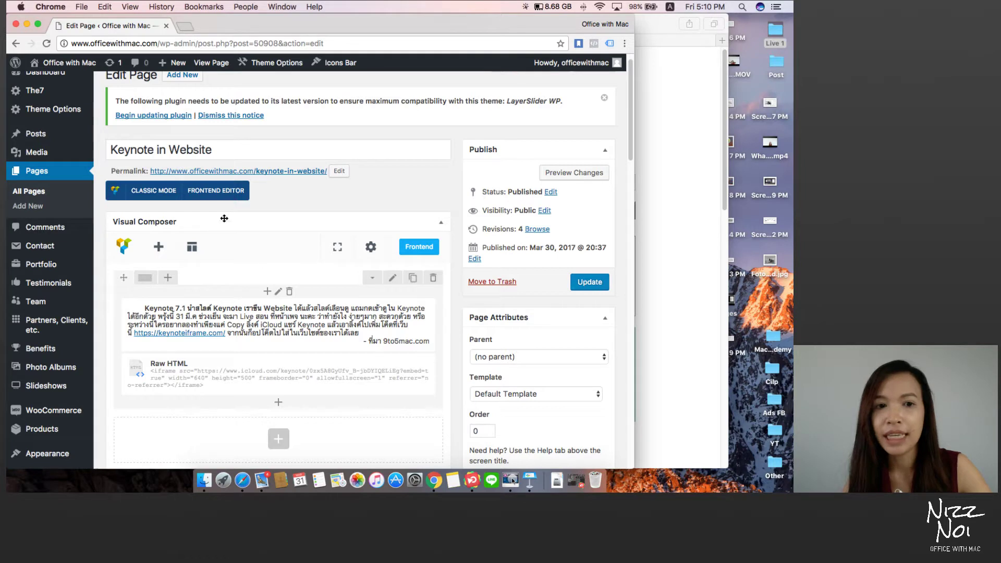
pyautogui.scroll(2, 224, 219)
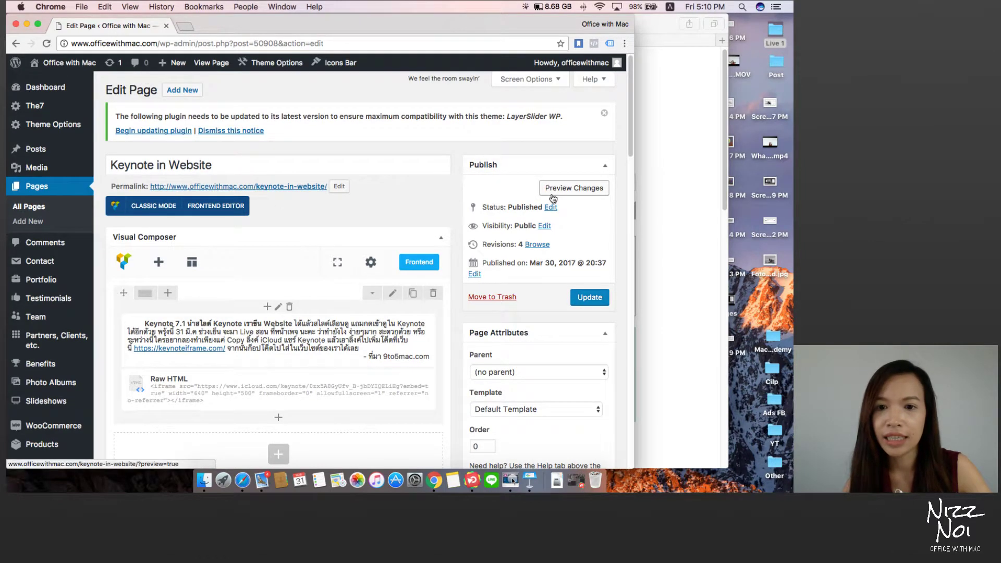
pyautogui.moveTo(91, 70)
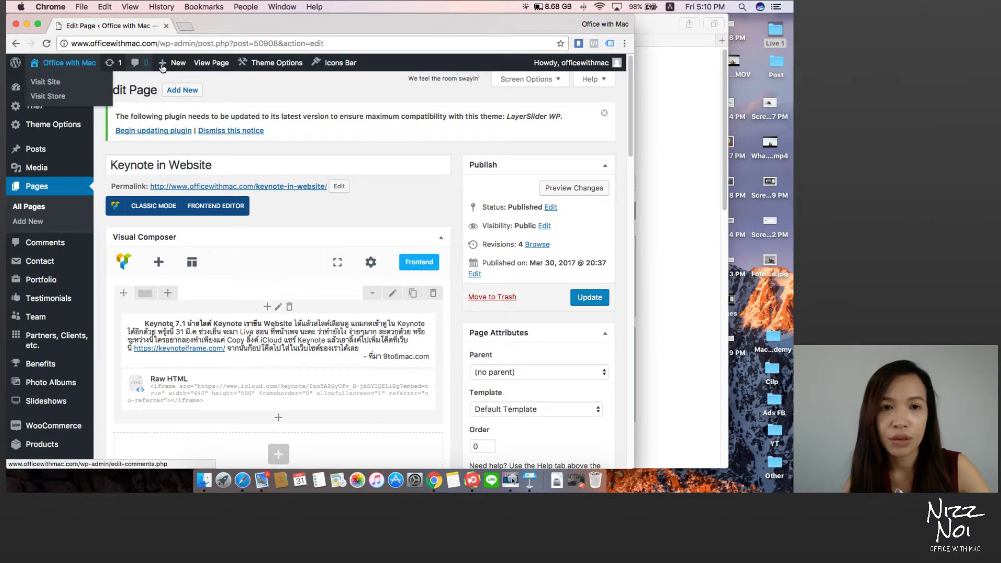
pyautogui.click(201, 63)
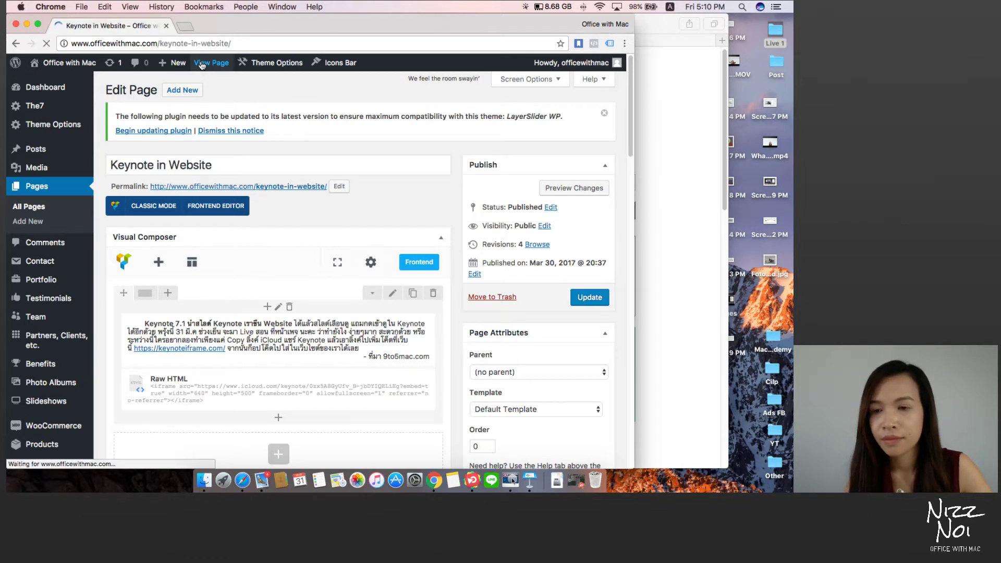
# Step: Maximize Chrome and advance the embedded slideshow forward six slides
pyautogui.click(37, 24)
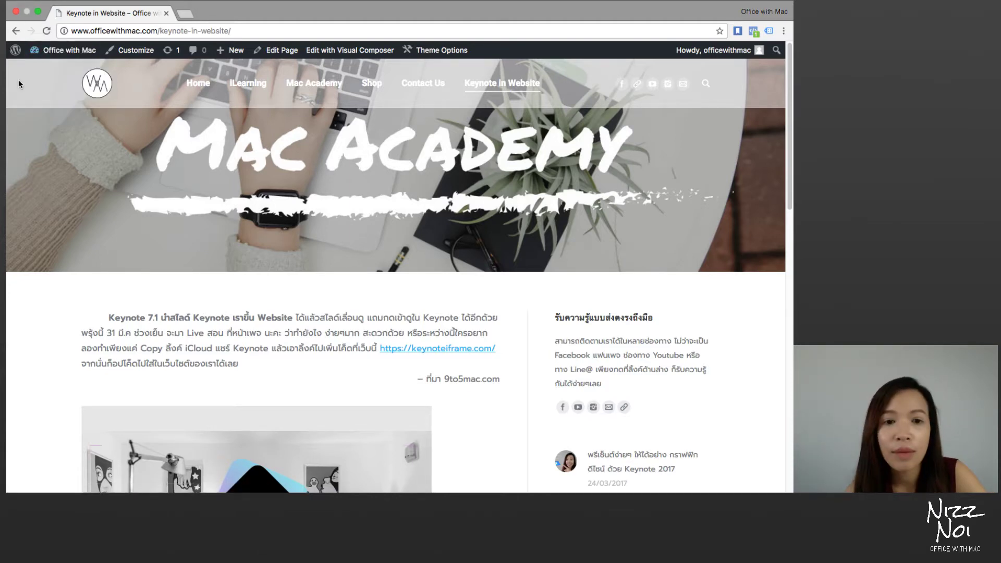
pyautogui.scroll(-5, 62, 216)
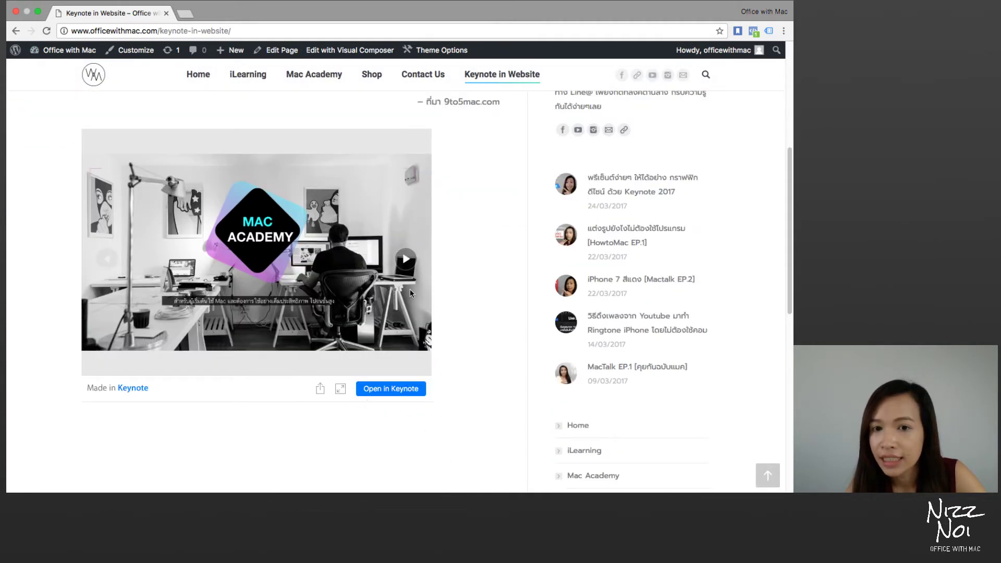
pyautogui.click(405, 259)
pyautogui.click(405, 259)
pyautogui.click(405, 259)
pyautogui.click(406, 259)
pyautogui.click(405, 259)
pyautogui.click(406, 260)
pyautogui.click(406, 259)
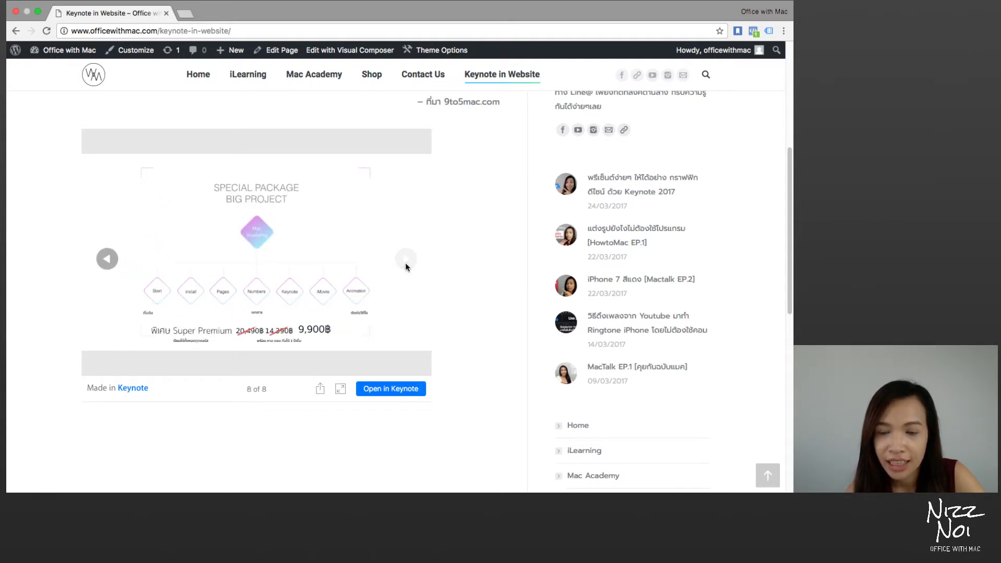
# Step: Step back four slides and show the embedded presentation full screen
pyautogui.click(108, 259)
pyautogui.click(108, 260)
pyautogui.click(108, 259)
pyautogui.click(107, 259)
pyautogui.click(107, 259)
pyautogui.click(107, 259)
pyautogui.click(107, 259)
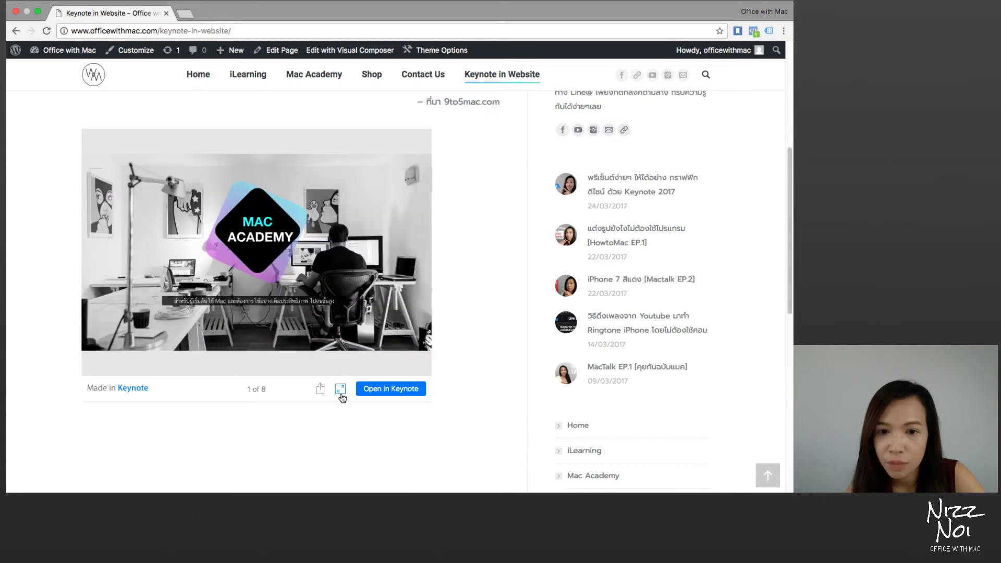
pyautogui.click(340, 389)
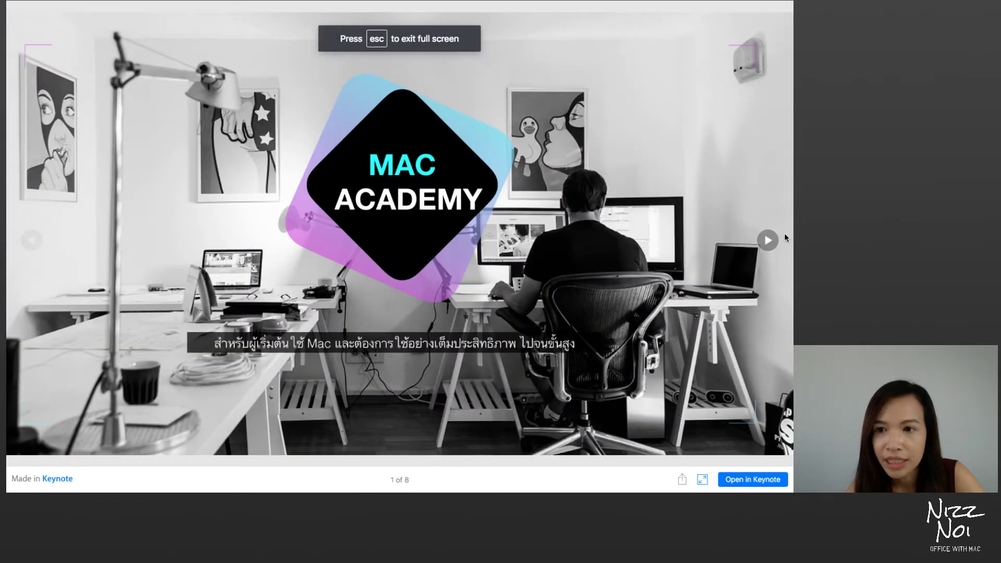
# Step: Advance the full-screen slideshow to slide 8 of 8, then open it in iCloud Keynote
pyautogui.click(767, 240)
pyautogui.click(768, 241)
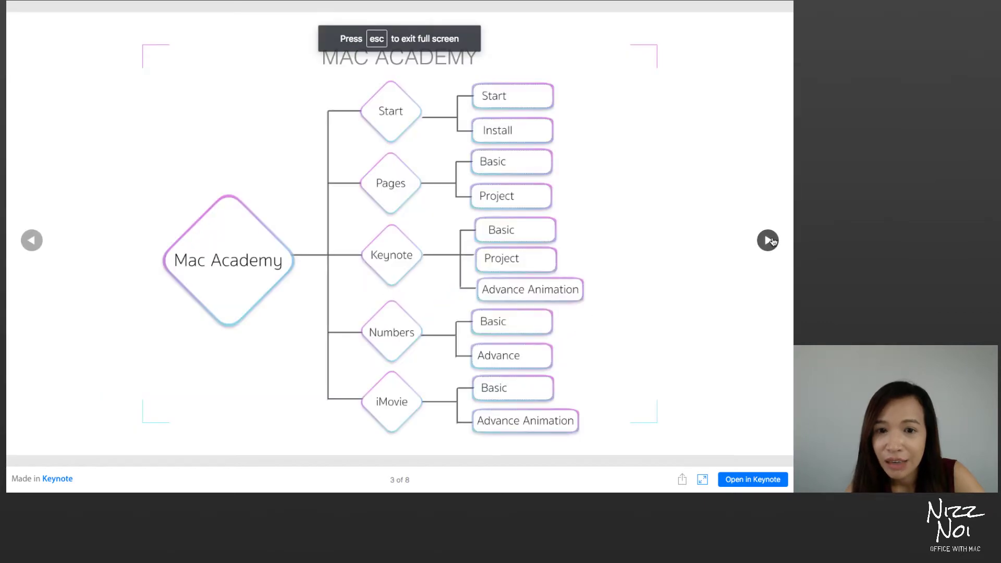
pyautogui.click(767, 240)
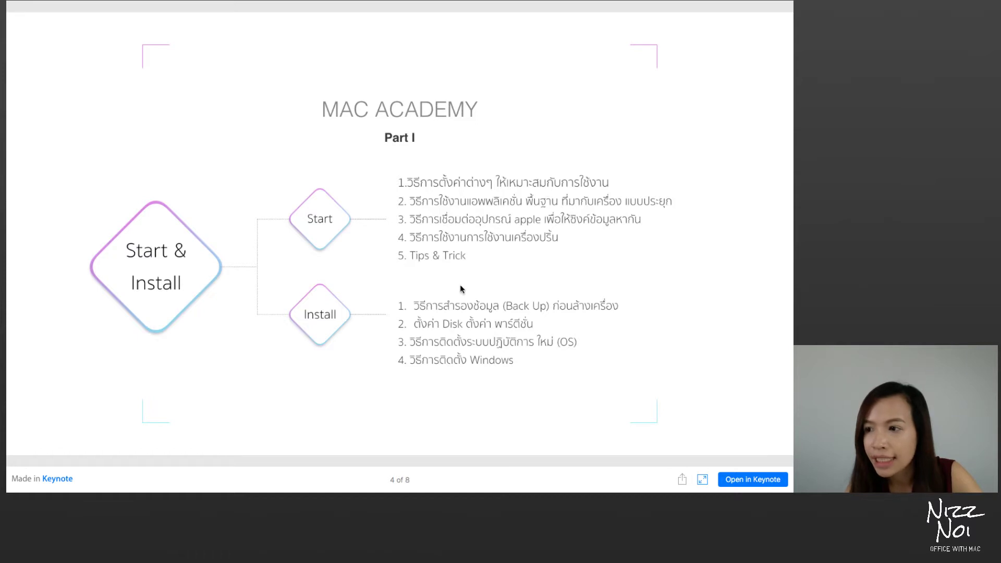
pyautogui.moveTo(768, 243)
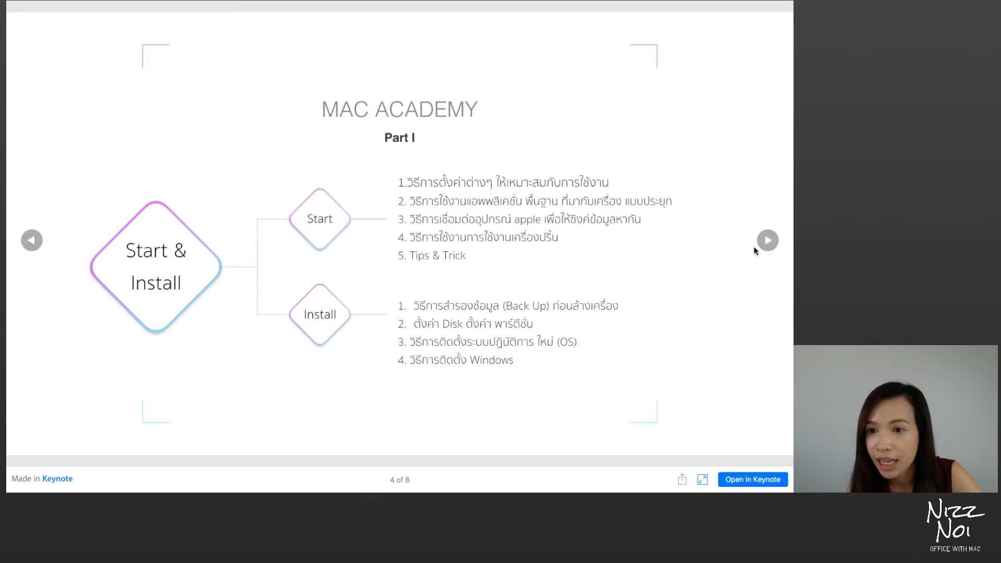
pyautogui.click(768, 240)
pyautogui.click(768, 241)
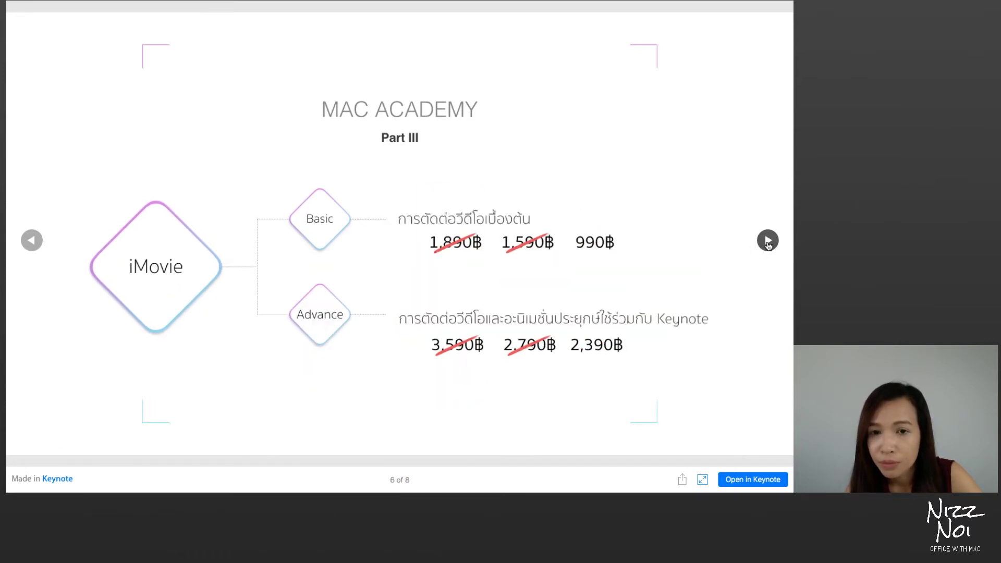
pyautogui.click(768, 241)
pyautogui.click(768, 241)
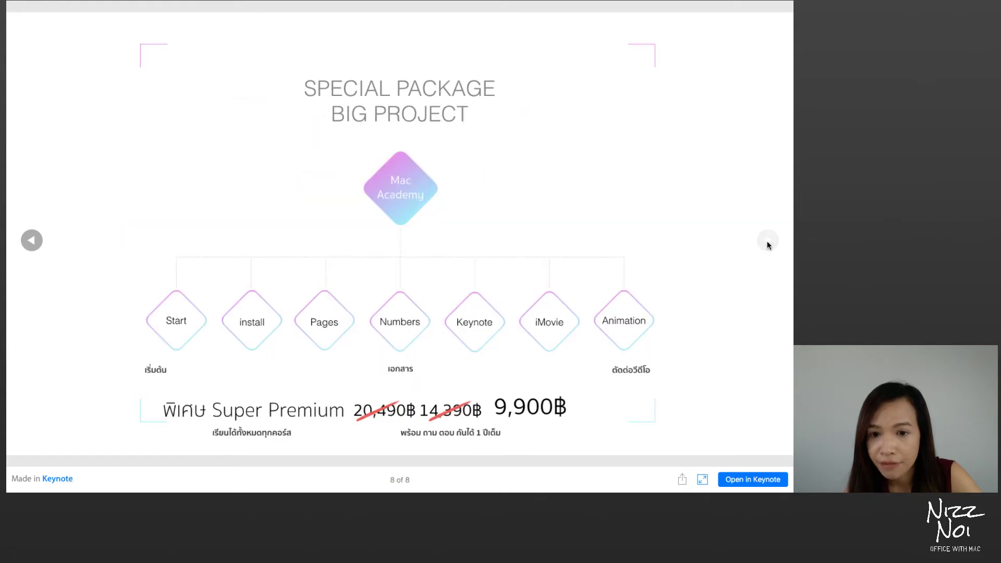
pyautogui.click(756, 480)
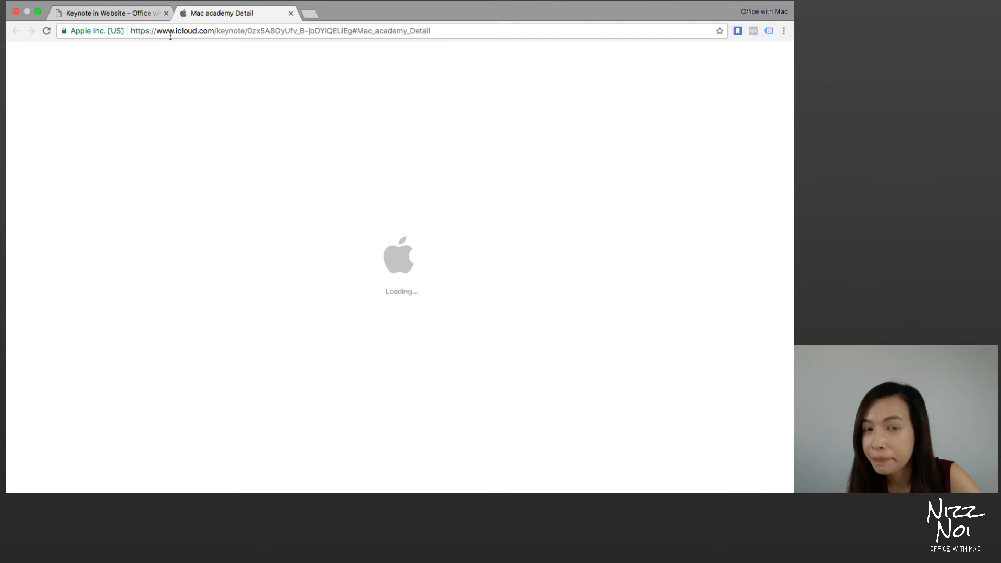
# Step: On the blog tab, open and close the embed's sharing options, then open Apple's Keynote page
pyautogui.click(120, 14)
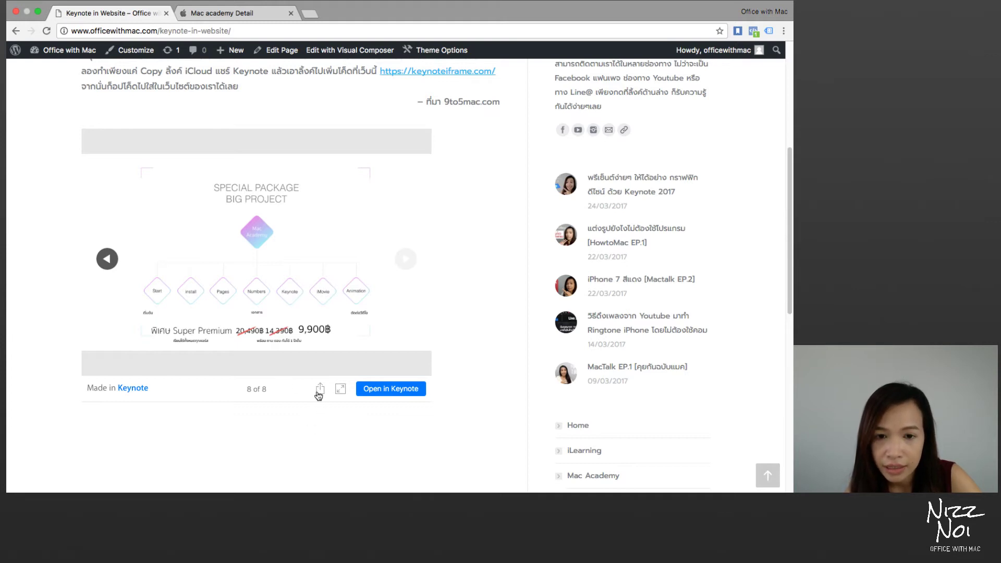
pyautogui.click(320, 390)
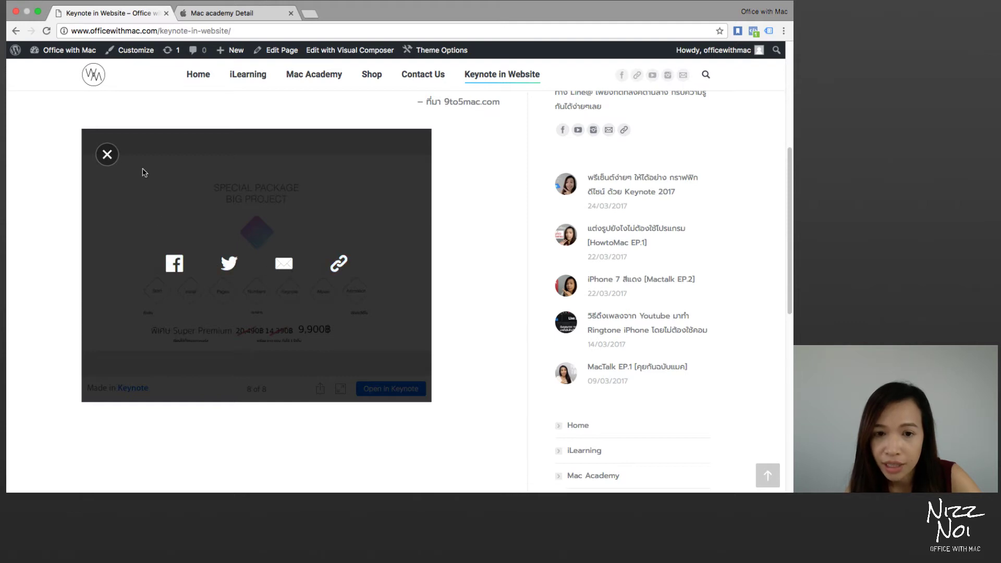
pyautogui.click(106, 155)
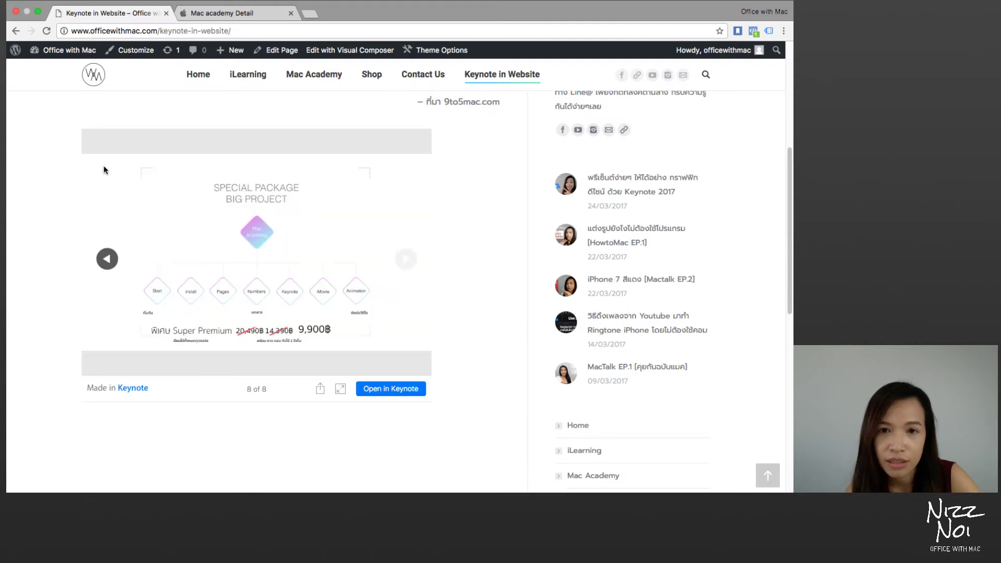
pyautogui.click(134, 389)
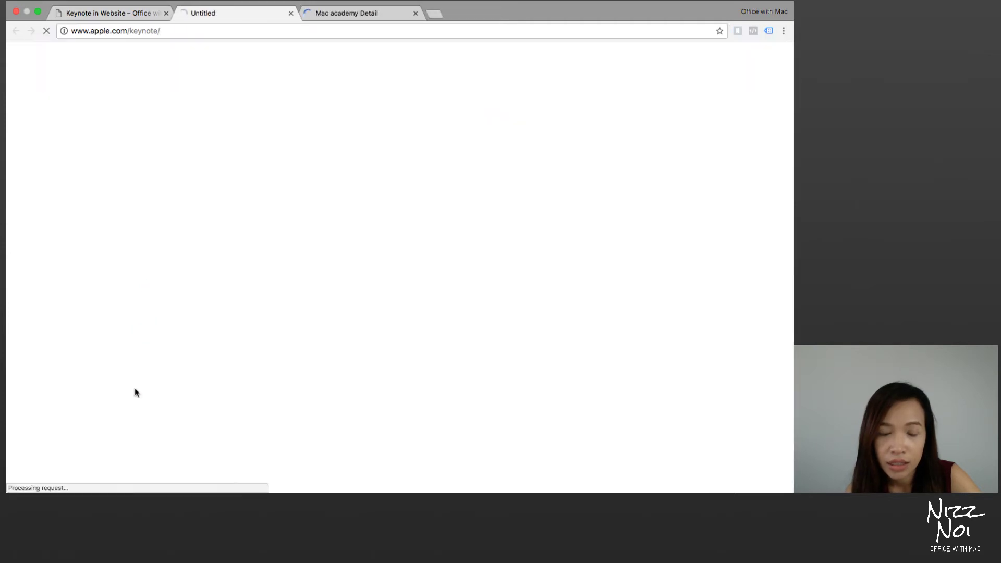
# Step: From the iCloud tab, open Mac academy Detail in the Keynote app on the Mac
pyautogui.click(332, 14)
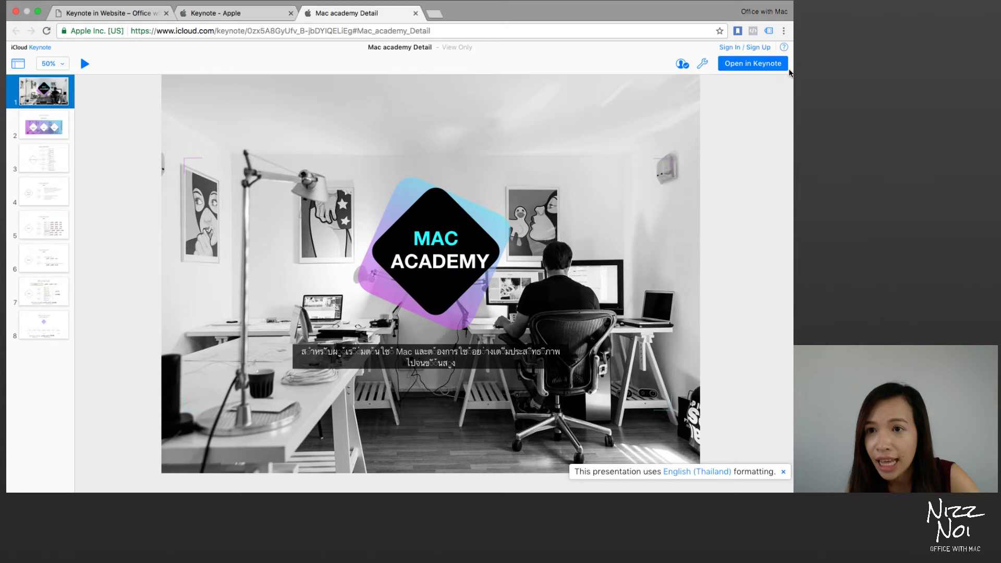
pyautogui.click(782, 68)
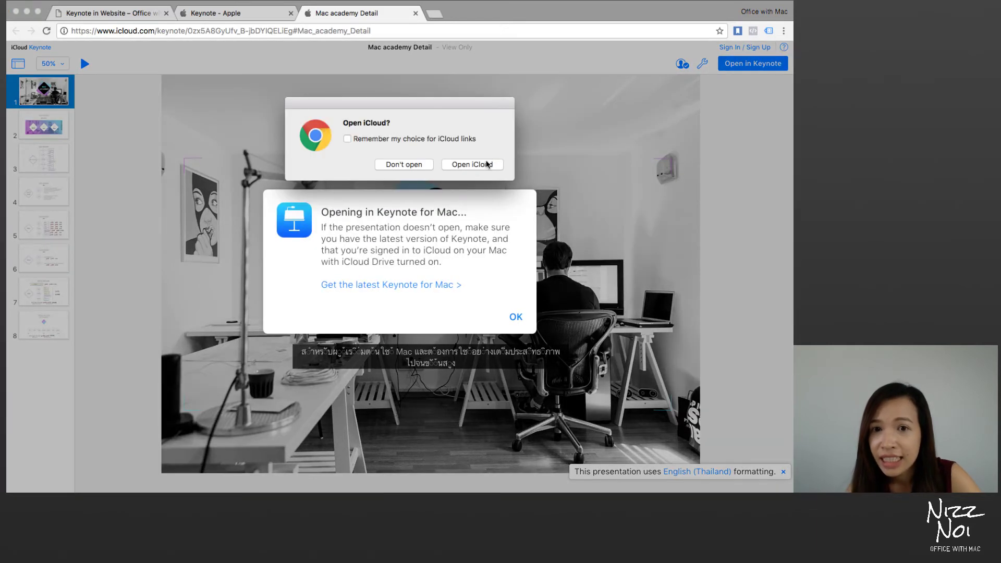
pyautogui.click(467, 165)
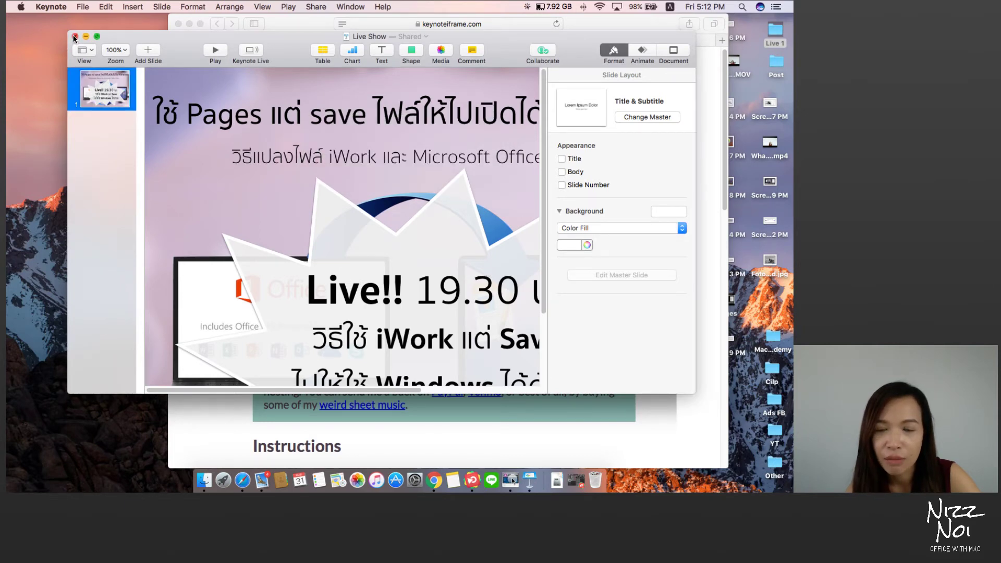
# Step: In Mac academy Detail, view slides 3–5: the mind map, Start & Install, and iWork pricing
pyautogui.click(75, 36)
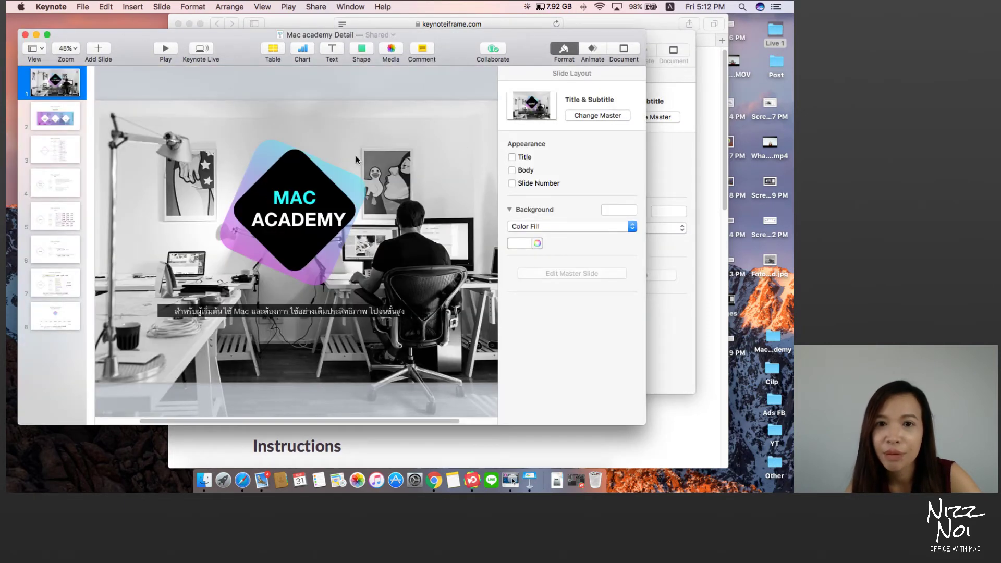
pyautogui.click(69, 156)
pyautogui.click(62, 180)
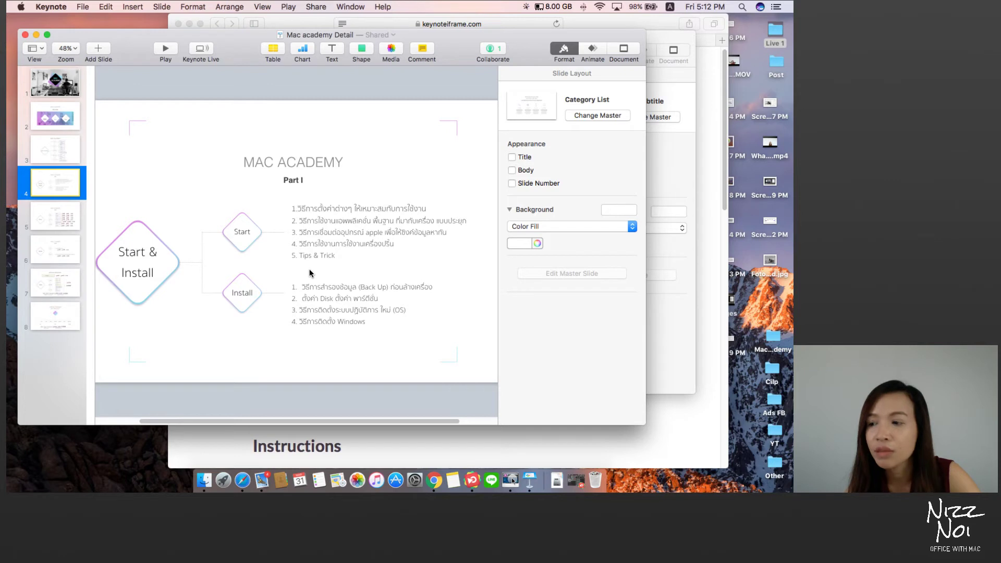
pyautogui.click(59, 226)
# Step: Check the presentation's collaborators, then close the Mac academy Detail and Live Show windows
pyautogui.click(494, 49)
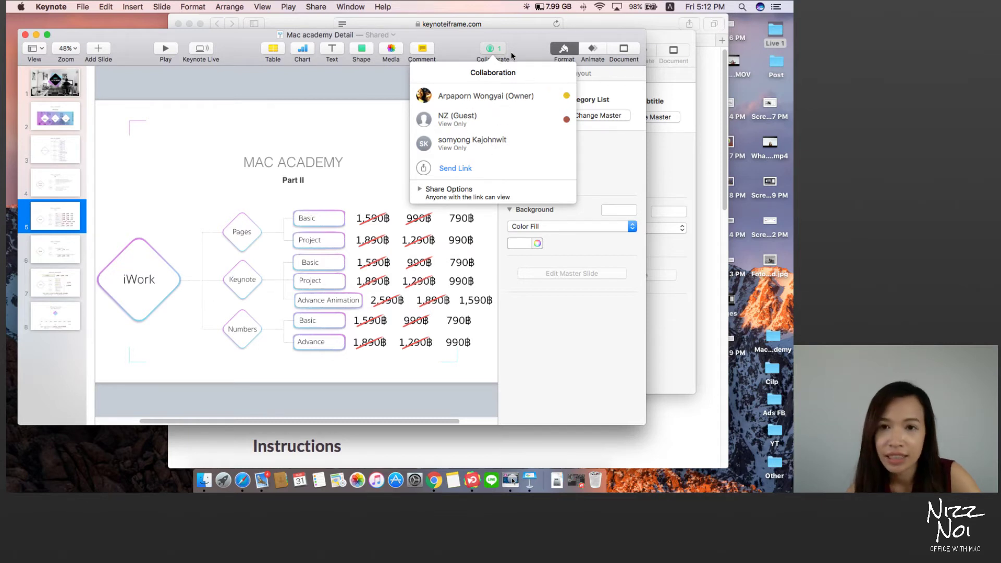
pyautogui.click(490, 48)
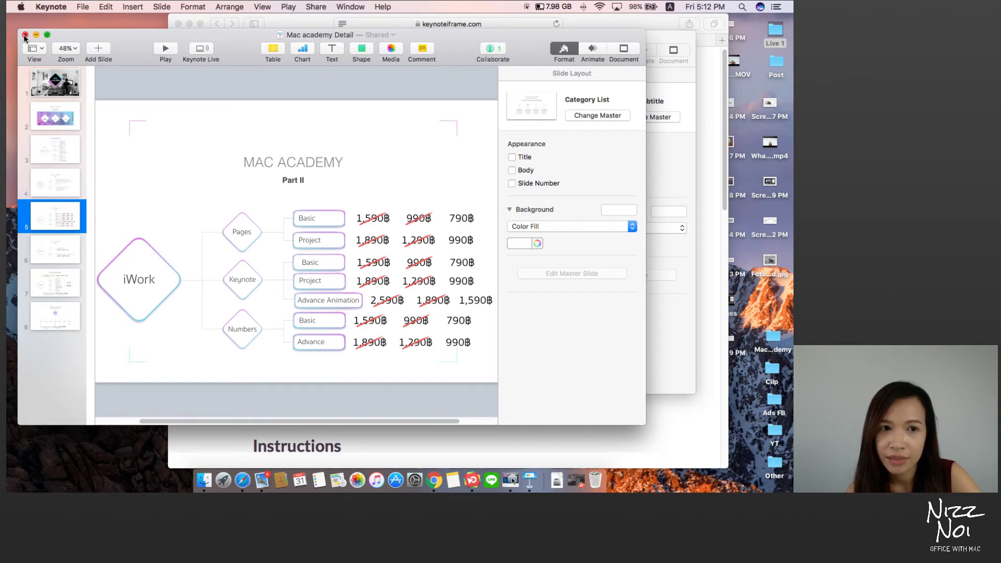
pyautogui.click(24, 36)
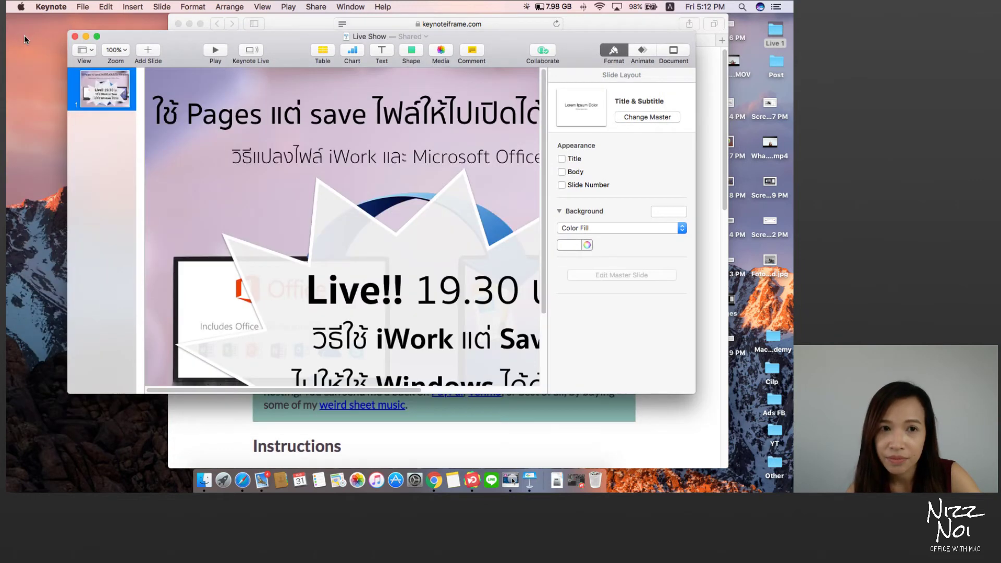
pyautogui.click(75, 38)
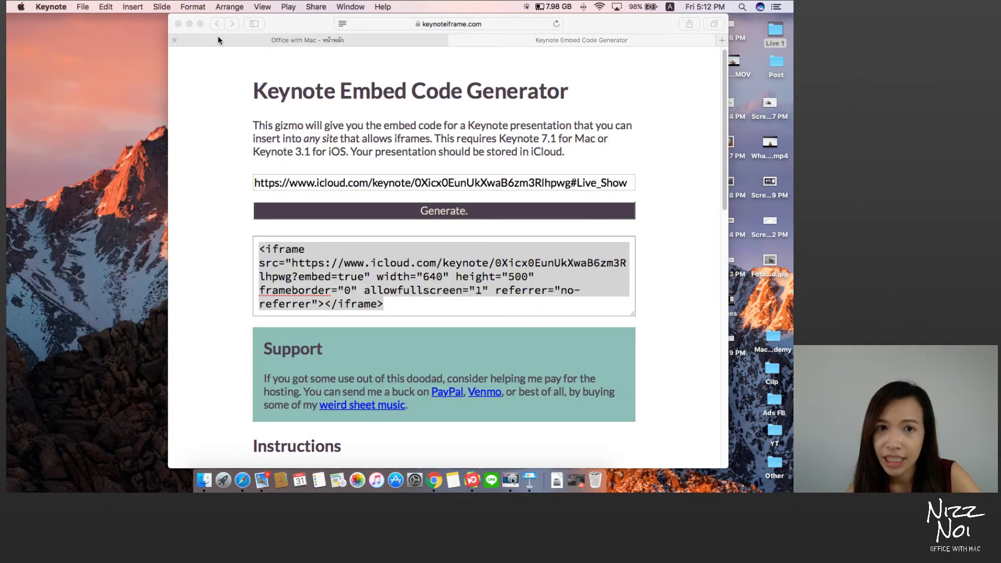
# Step: Switch to the Office with Mac Facebook page and scroll down through its posts
pyautogui.click(219, 40)
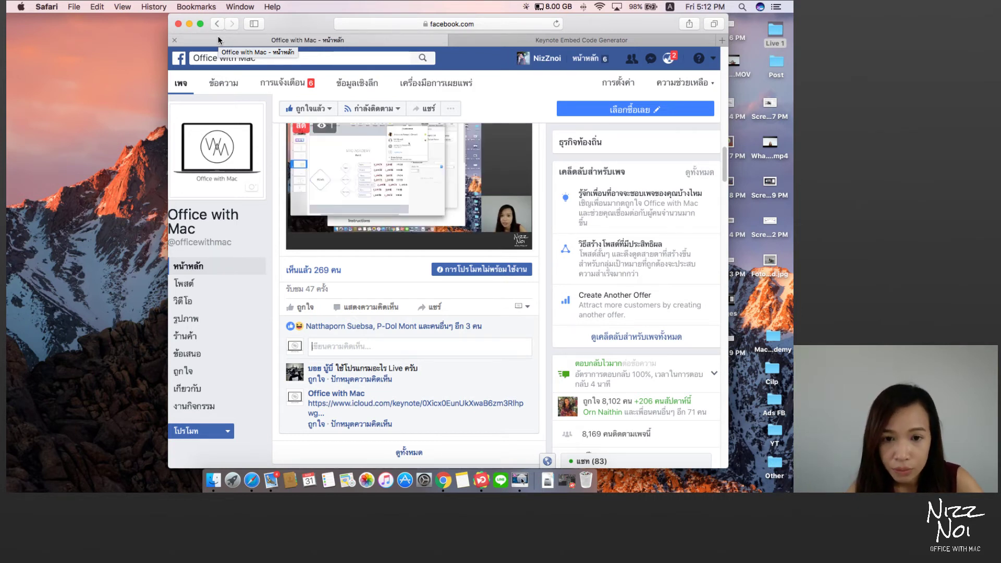
pyautogui.scroll(-5, 242, 206)
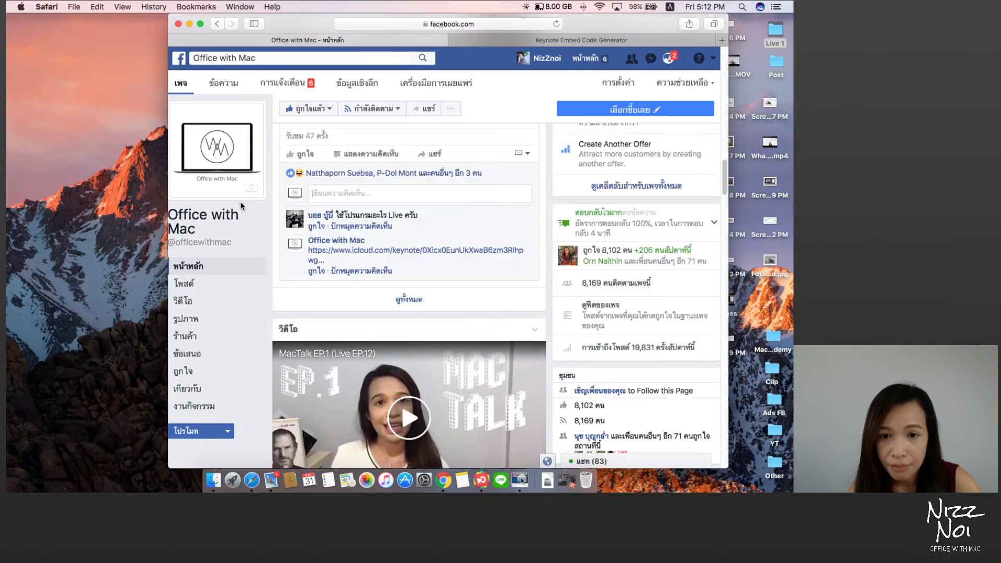
pyautogui.scroll(-15, 241, 206)
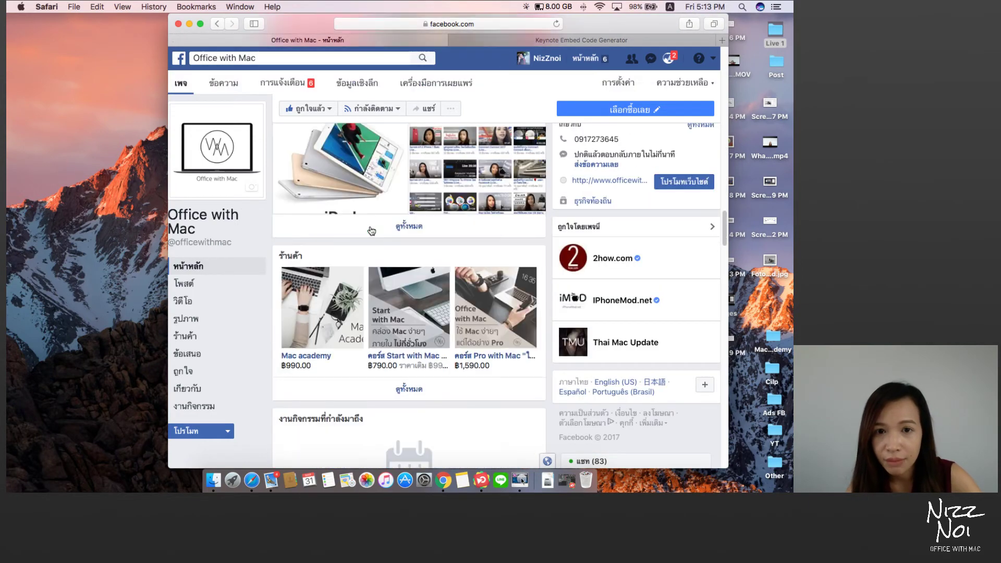
pyautogui.scroll(-20, 371, 230)
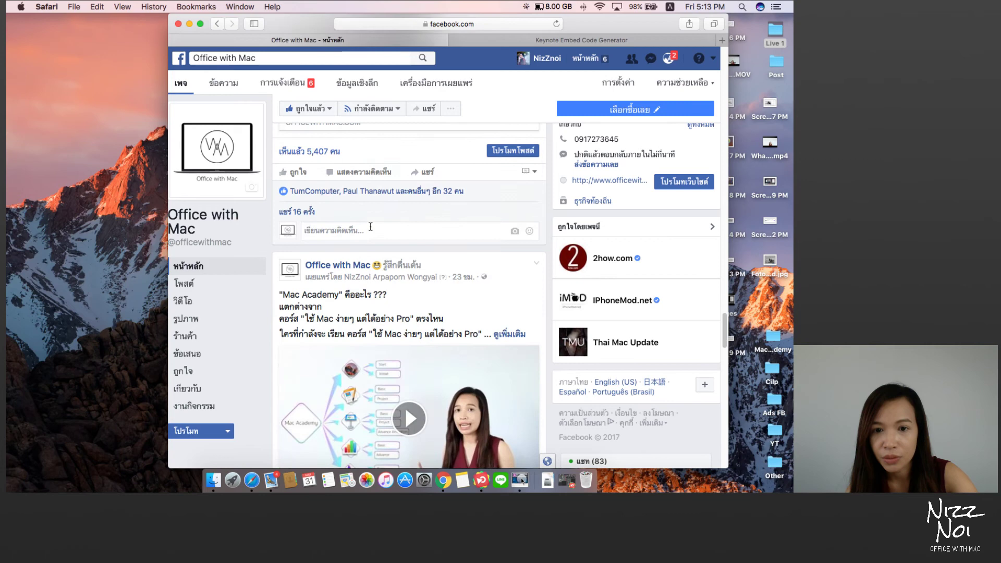
pyautogui.scroll(-15, 370, 230)
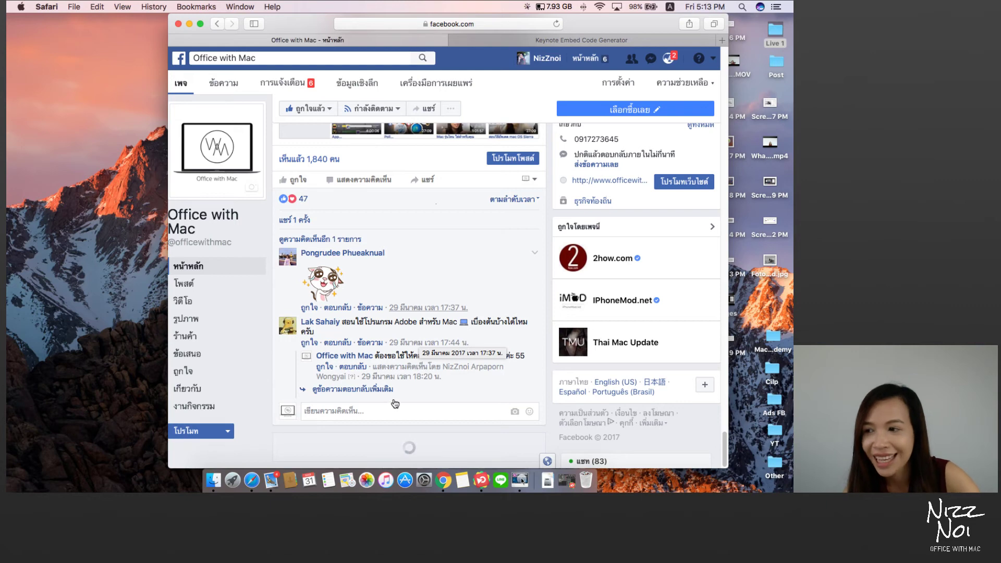
pyautogui.scroll(-15, 395, 404)
pyautogui.scroll(-20, 451, 363)
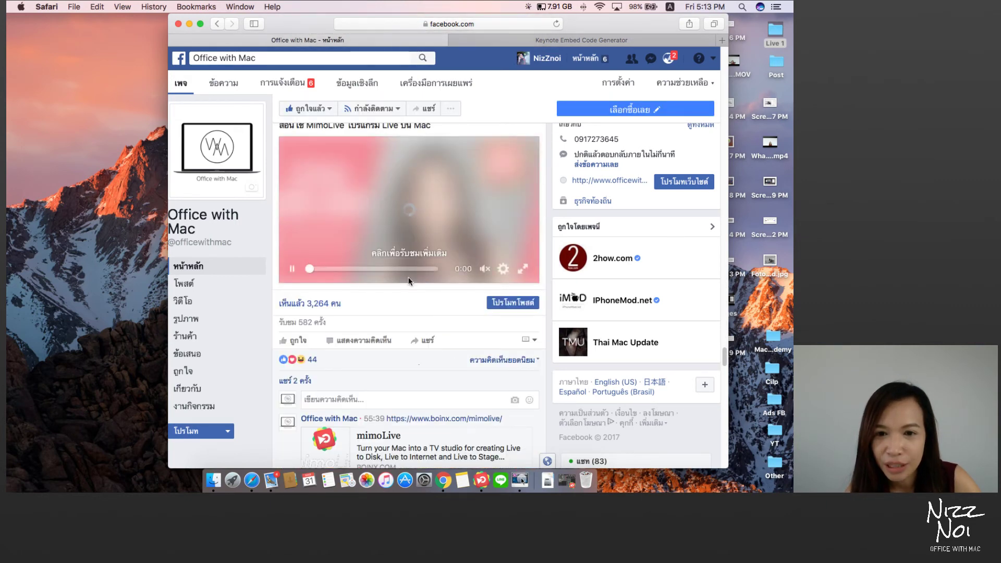
# Step: Return to the Facebook page's Home view (หน้าหลัก), then bring mimoLive to the front
pyautogui.scroll(2, 410, 281)
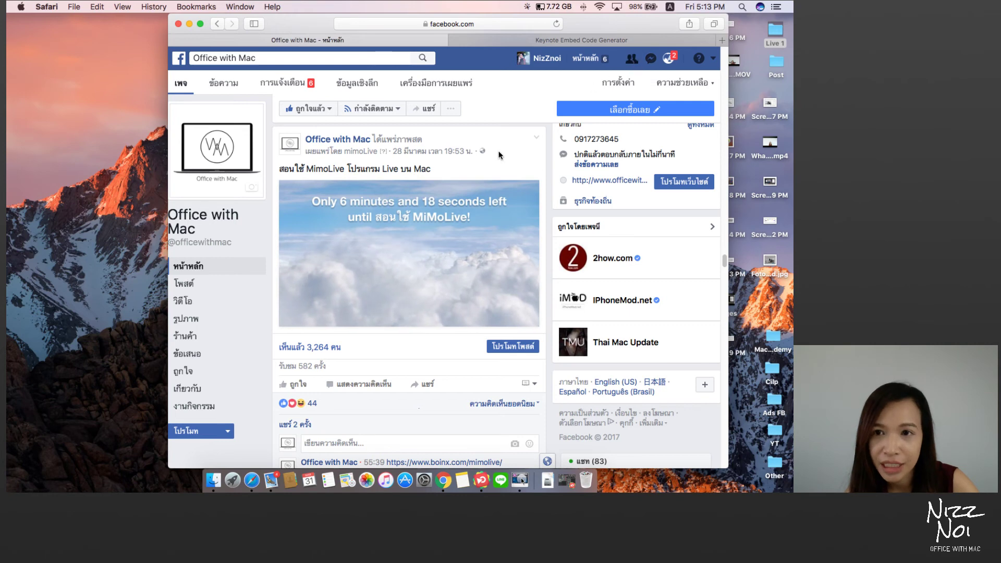
pyautogui.scroll(3, 491, 158)
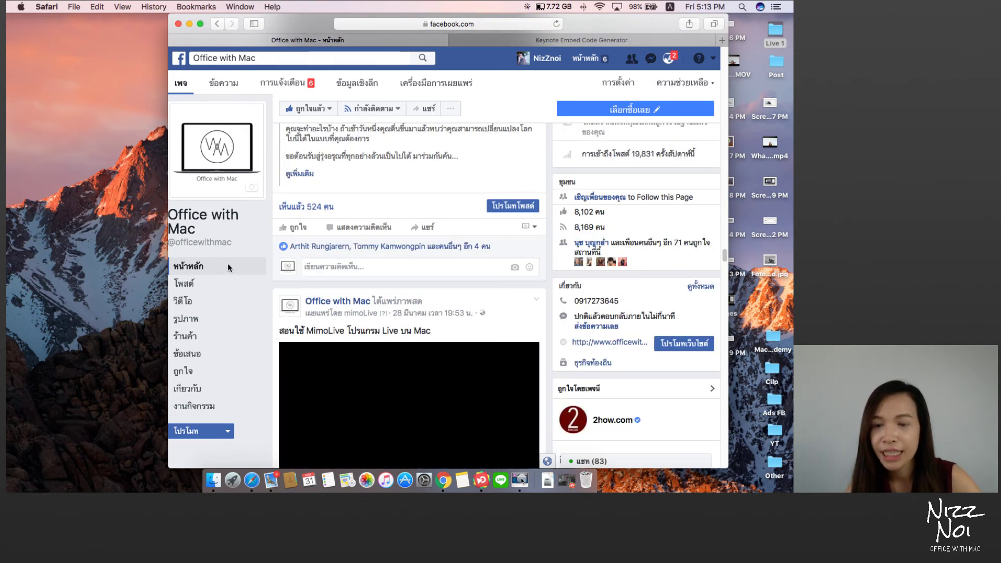
pyautogui.scroll(-3, 228, 268)
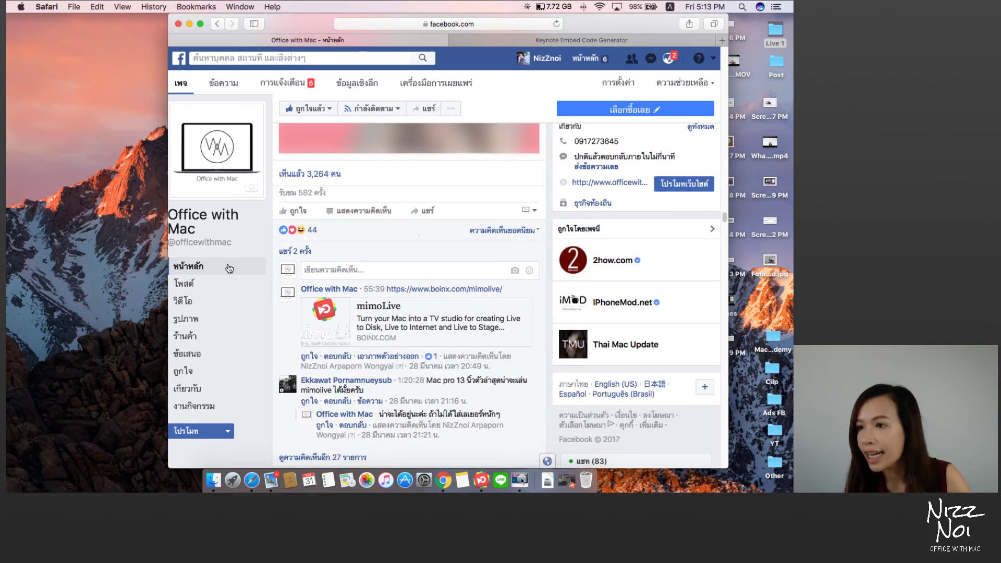
pyautogui.click(229, 268)
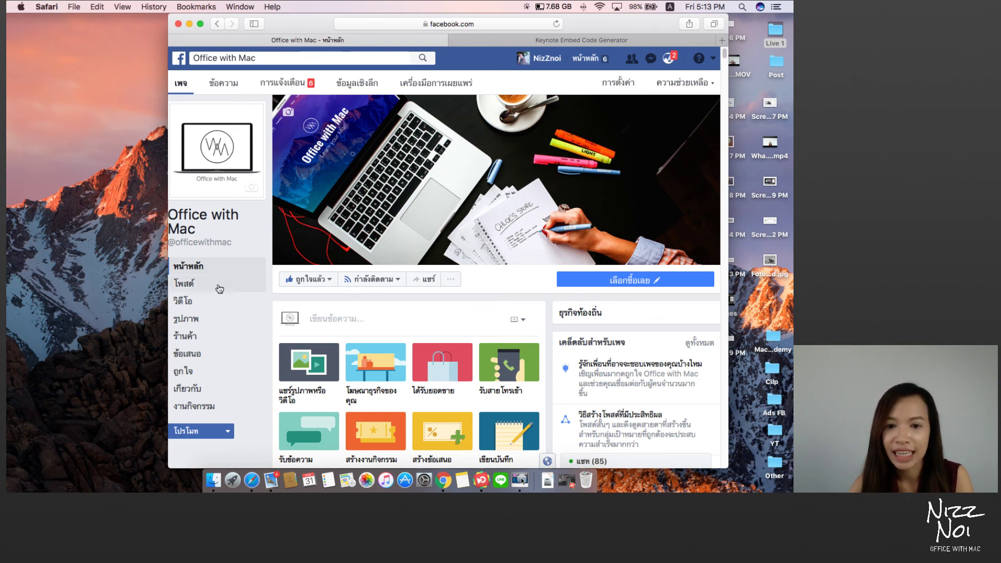
pyautogui.click(477, 479)
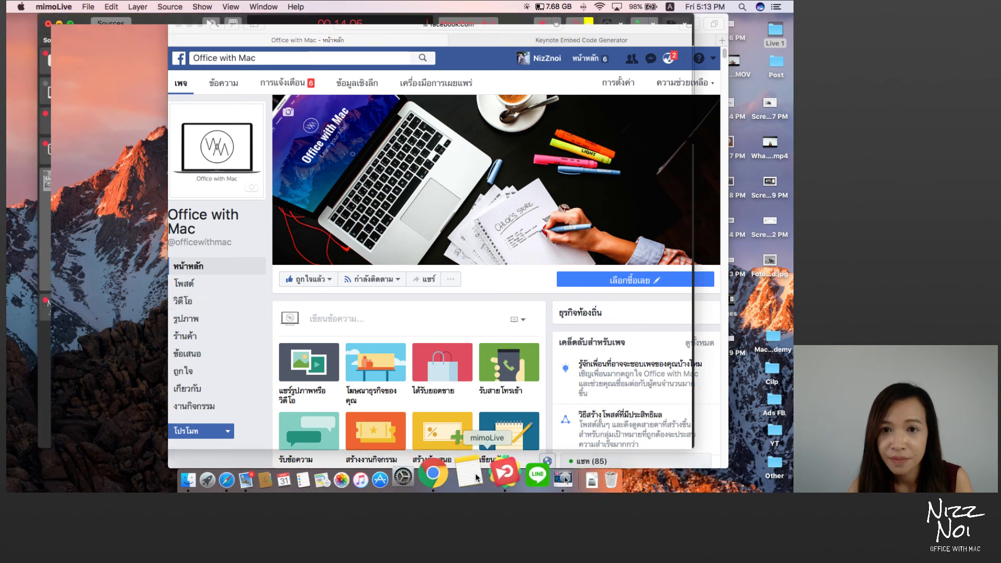